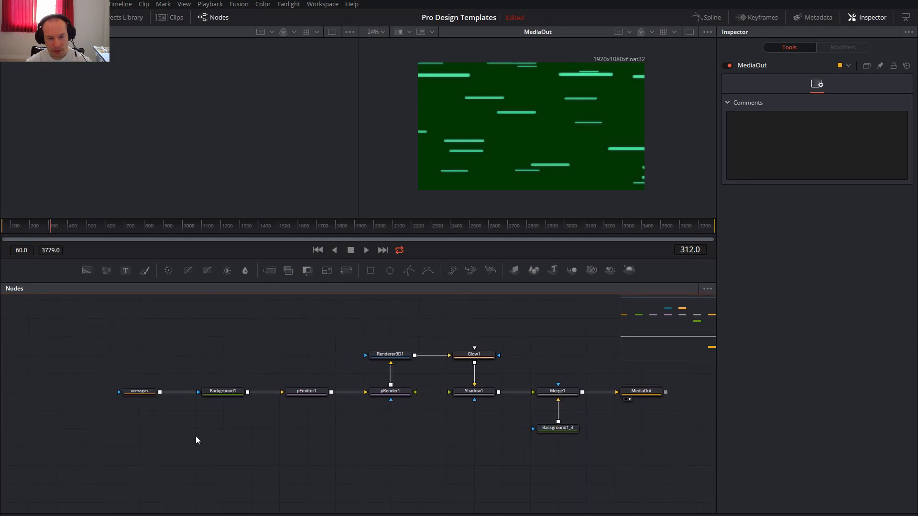
Examine the Rectangle1 and Background1 settings and the emitter, style and region parameters of pEmitter1.
click(139, 393)
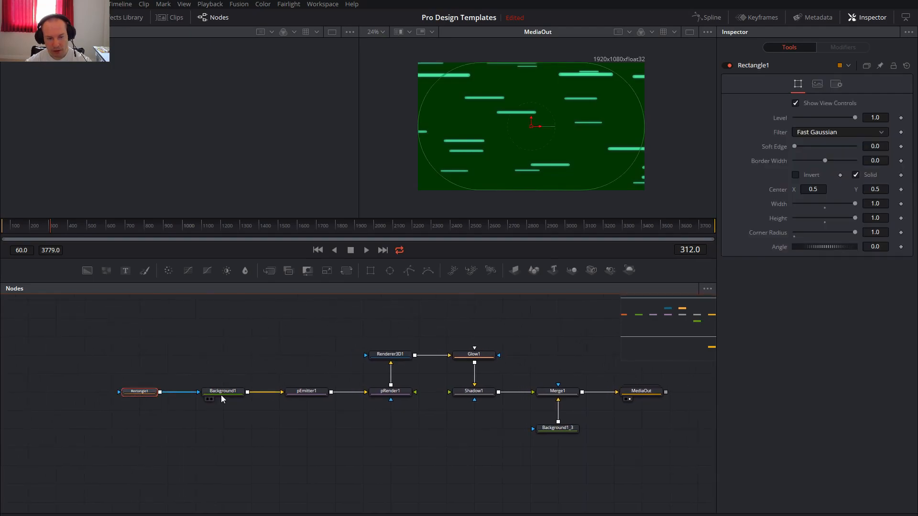
click(228, 393)
click(817, 114)
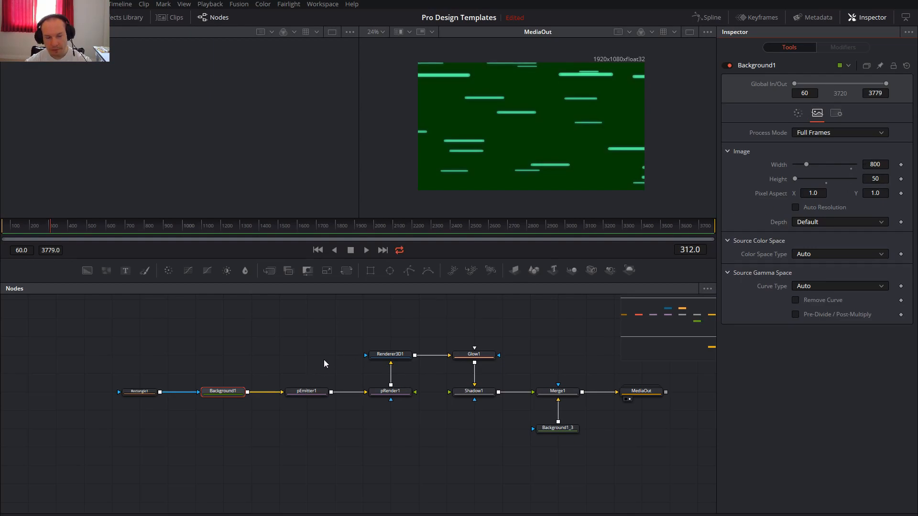
drag(317, 365, 206, 380)
click(196, 407)
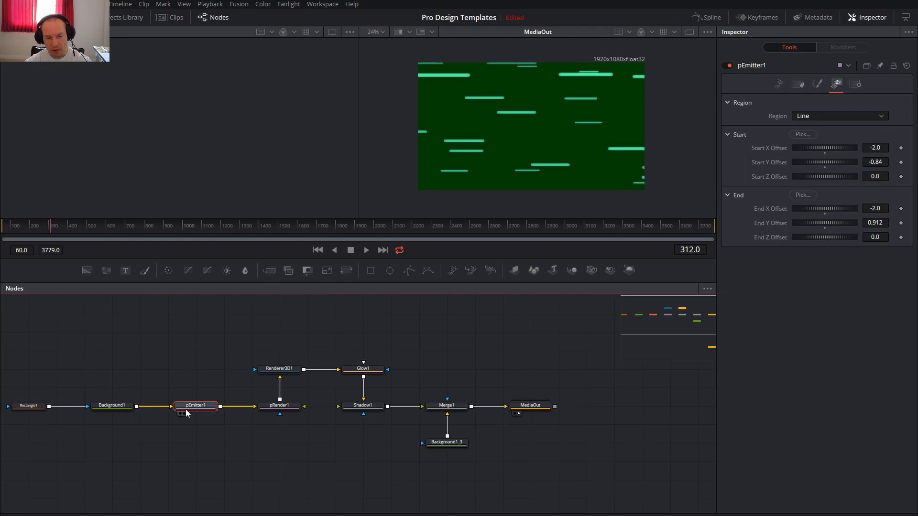
click(778, 85)
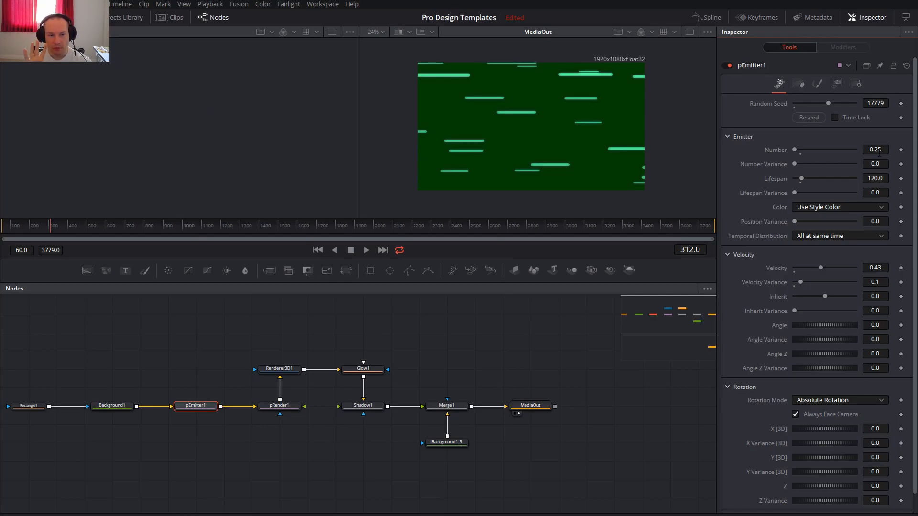
click(817, 84)
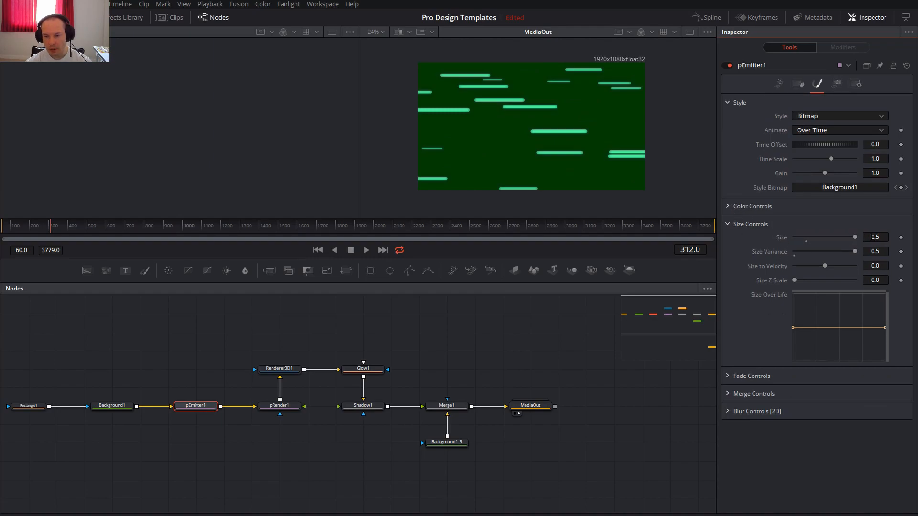
click(836, 84)
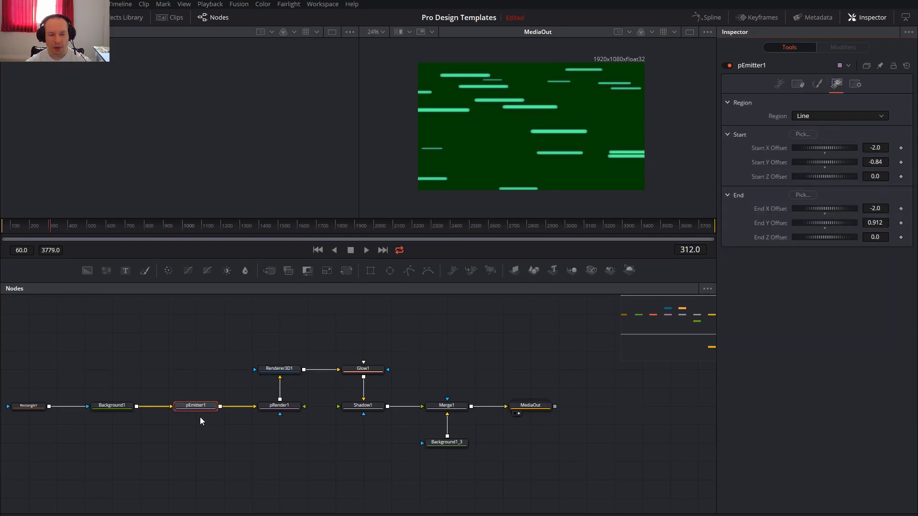
View pRender1 in the first viewer and examine the settings of the renderer, shadow and final background nodes.
click(280, 407)
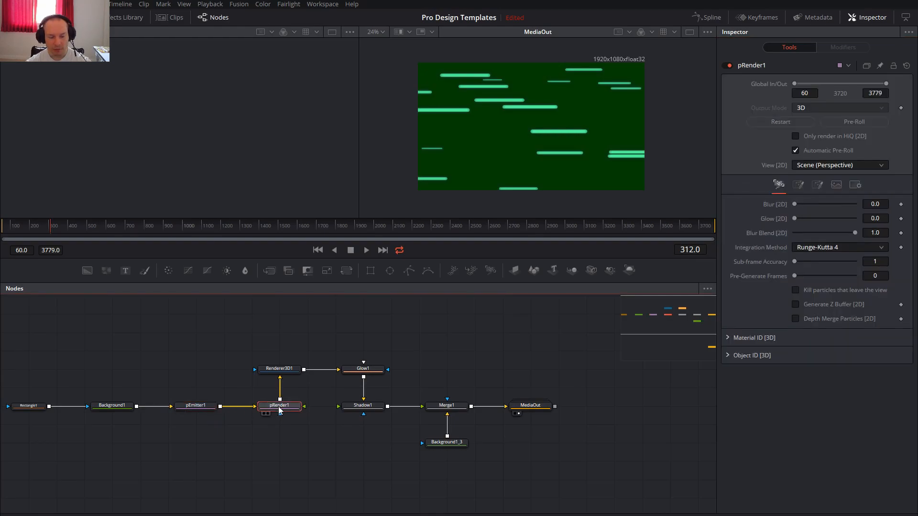
key(1)
drag(171, 164, 135, 141)
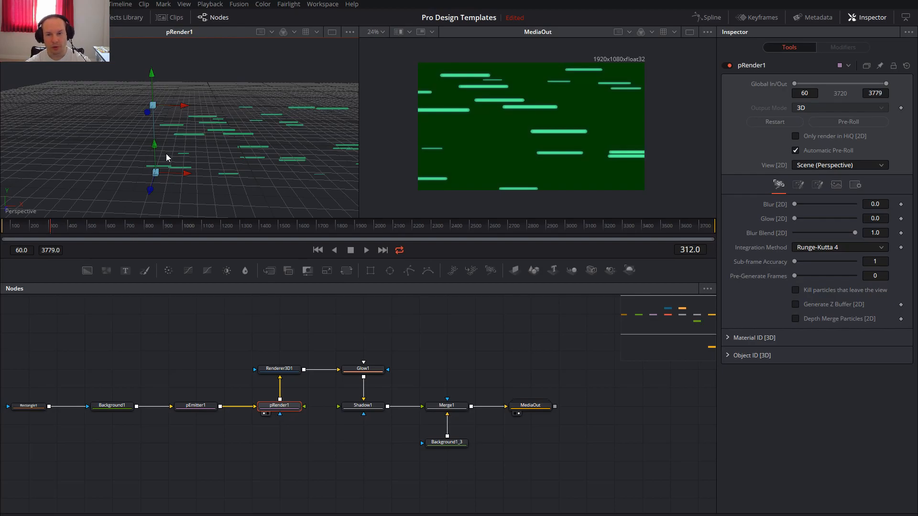
click(283, 369)
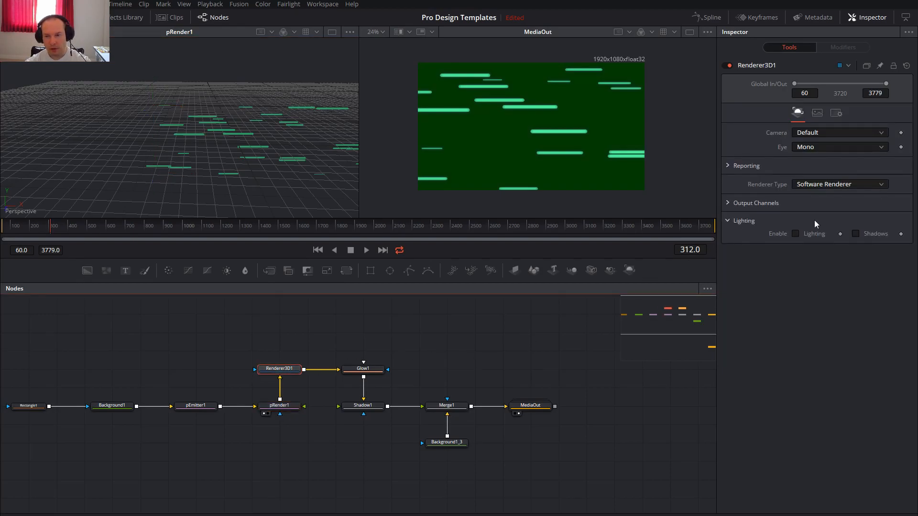
click(817, 114)
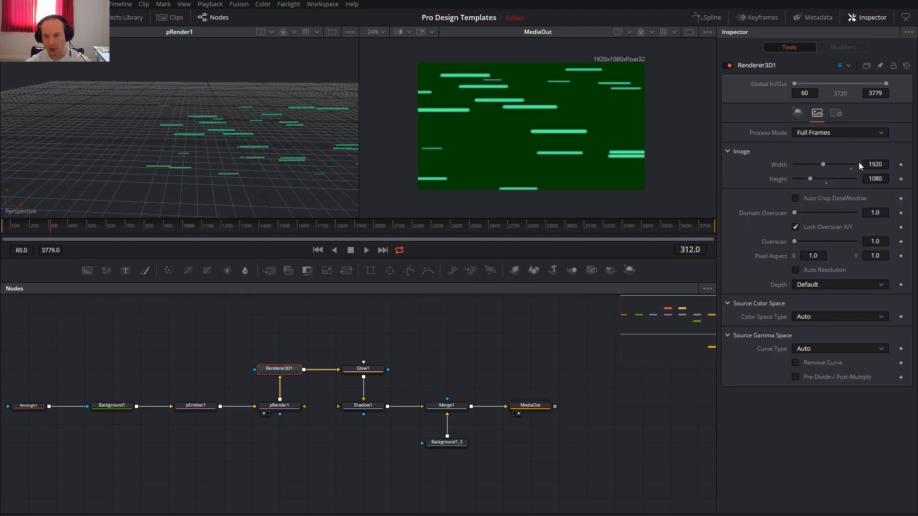
click(368, 372)
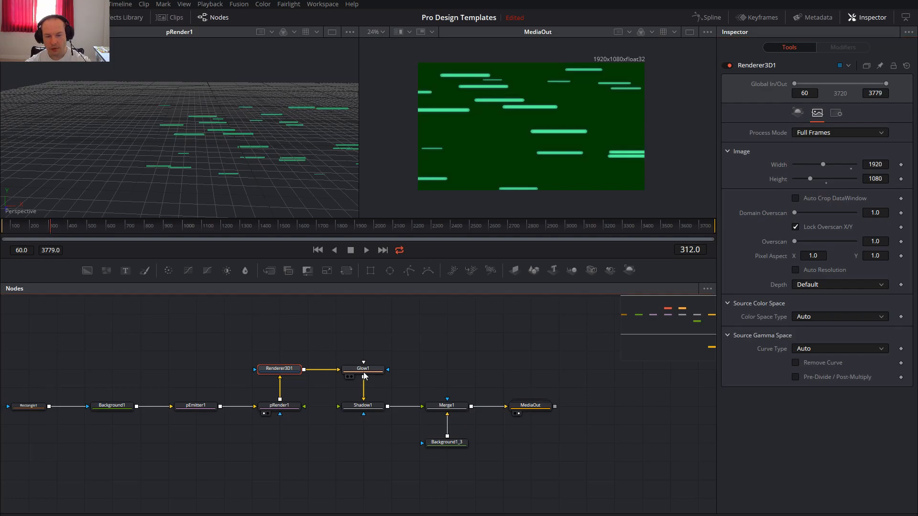
click(369, 407)
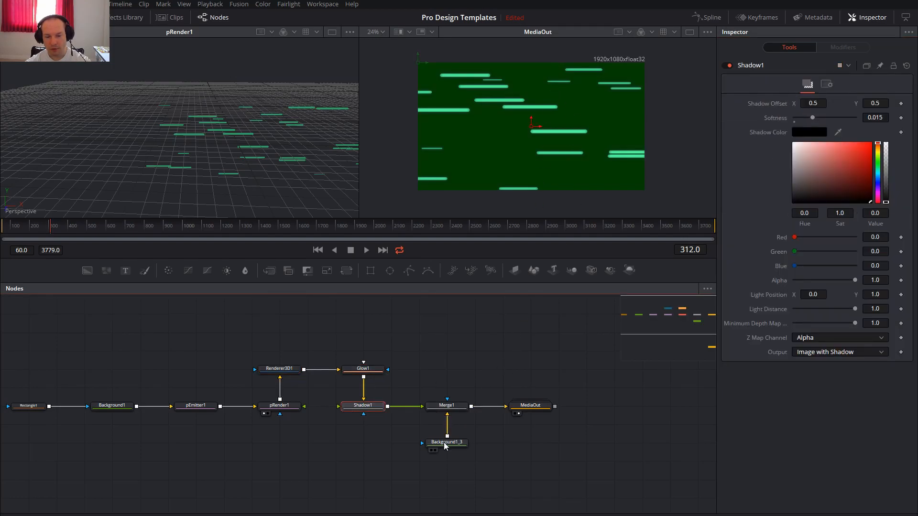
click(457, 444)
Try flipping the particle image horizontally in Merge1.
click(455, 411)
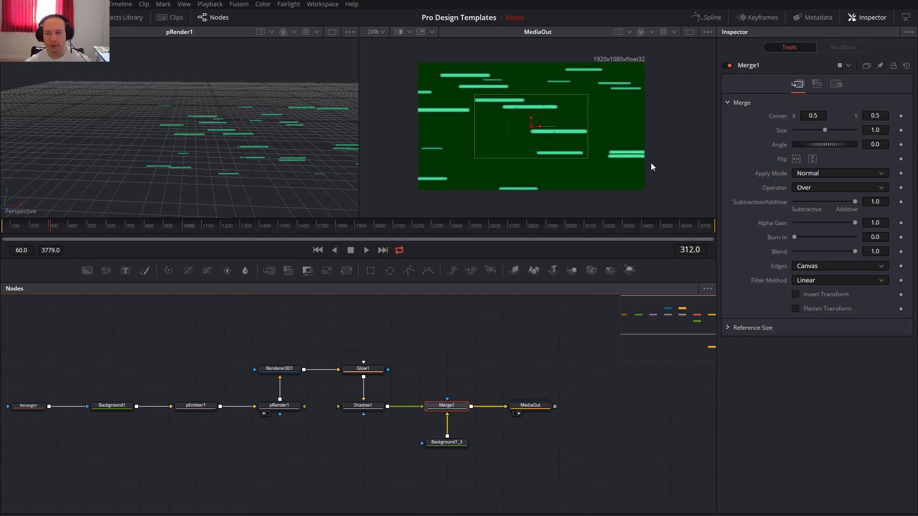
click(796, 159)
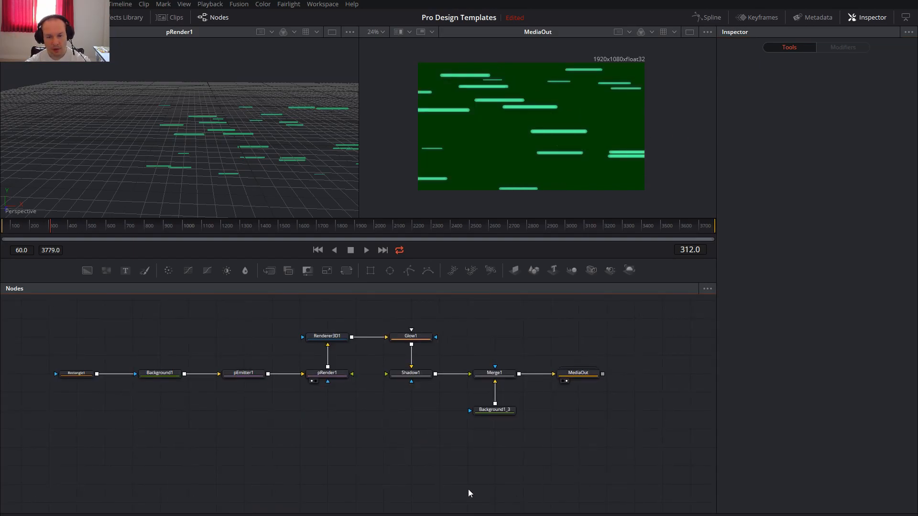
Add the MediaOut template from the Custom Nodes templates to an empty area of the node graph.
drag(469, 491, 492, 330)
drag(498, 428, 489, 409)
click(112, 20)
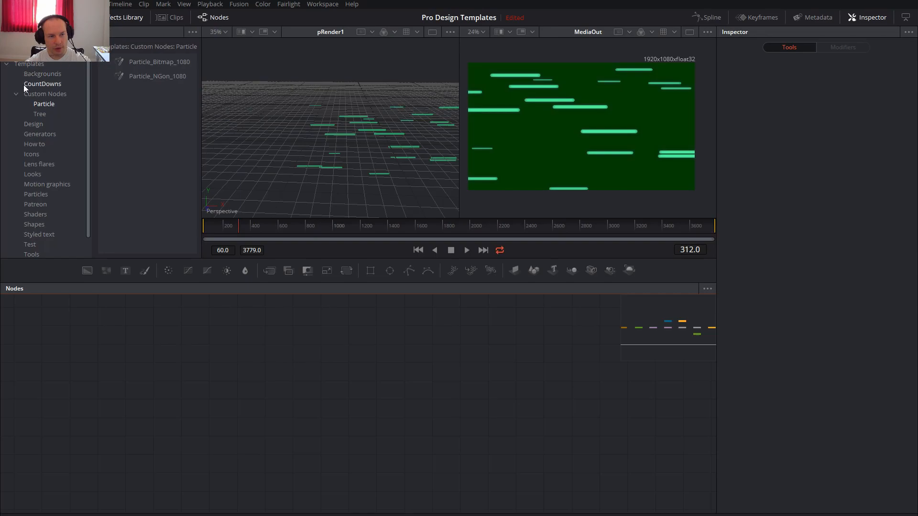
click(46, 93)
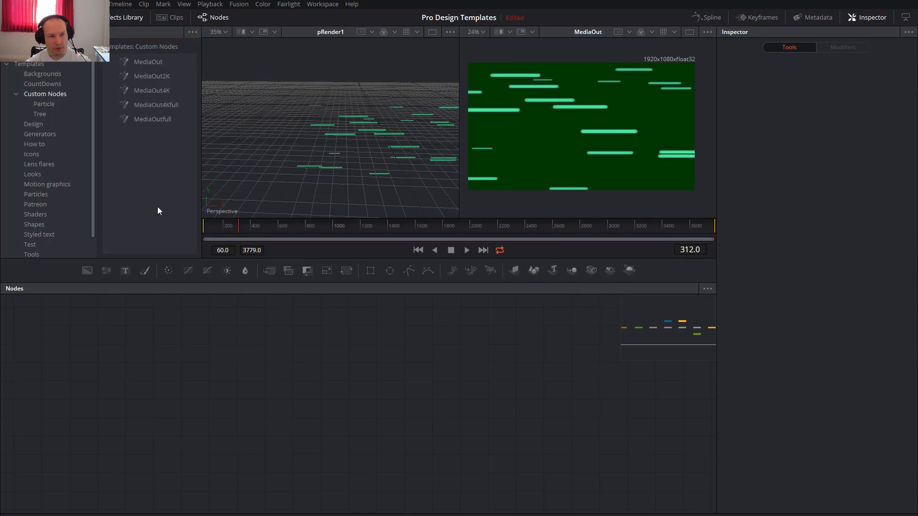
drag(173, 81, 602, 419)
Expand the MediaOut_1 group, examine its inner background resolution and output node, and collapse the group.
double_click(601, 419)
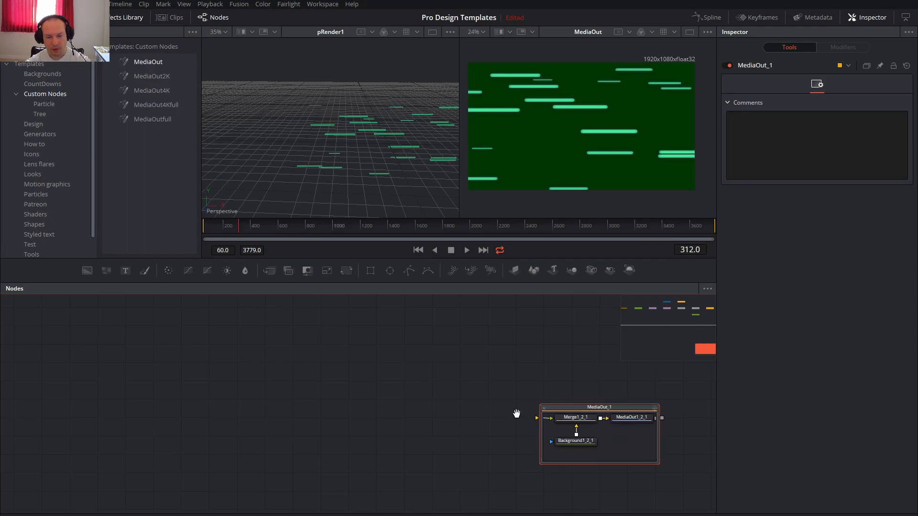
drag(521, 413, 385, 389)
scroll(472, 408, up, 3)
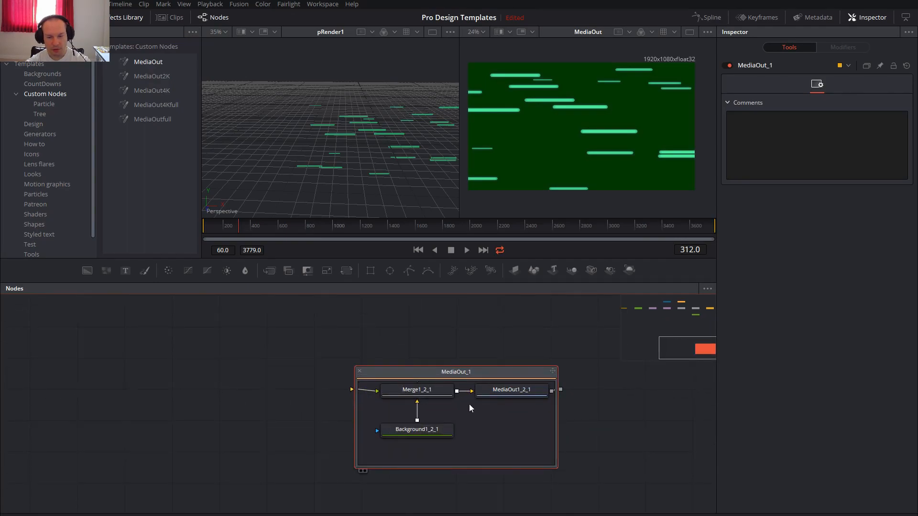
click(424, 431)
click(507, 391)
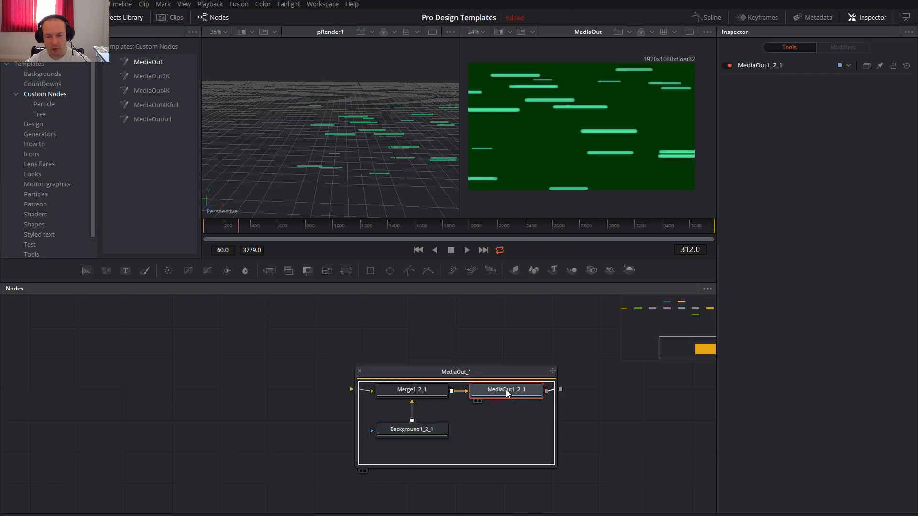
click(420, 432)
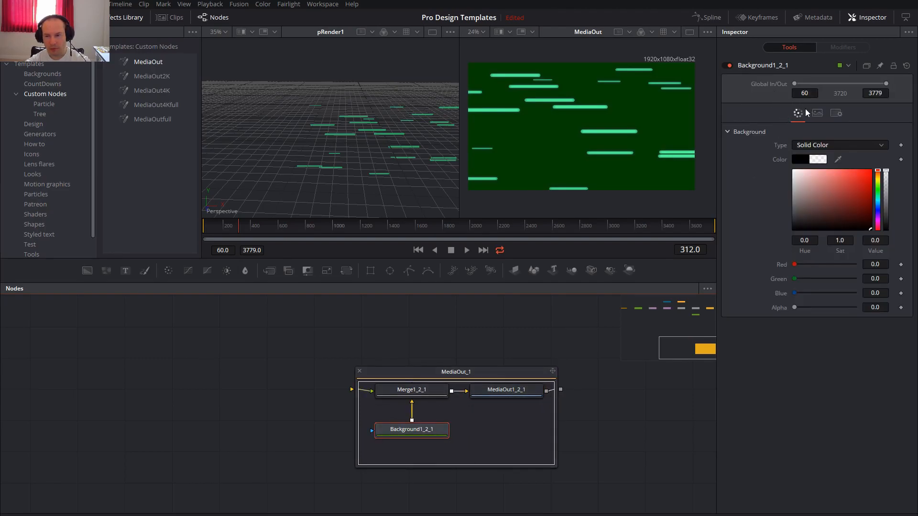
click(817, 113)
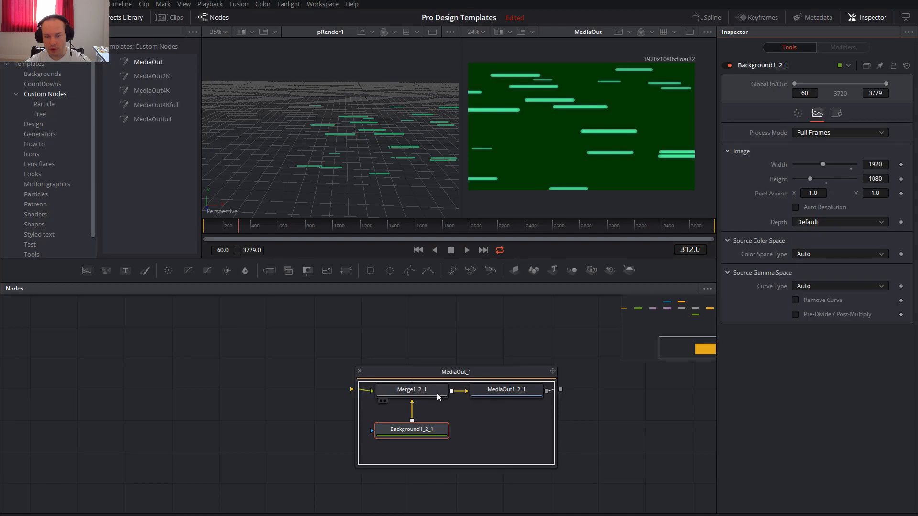
click(515, 397)
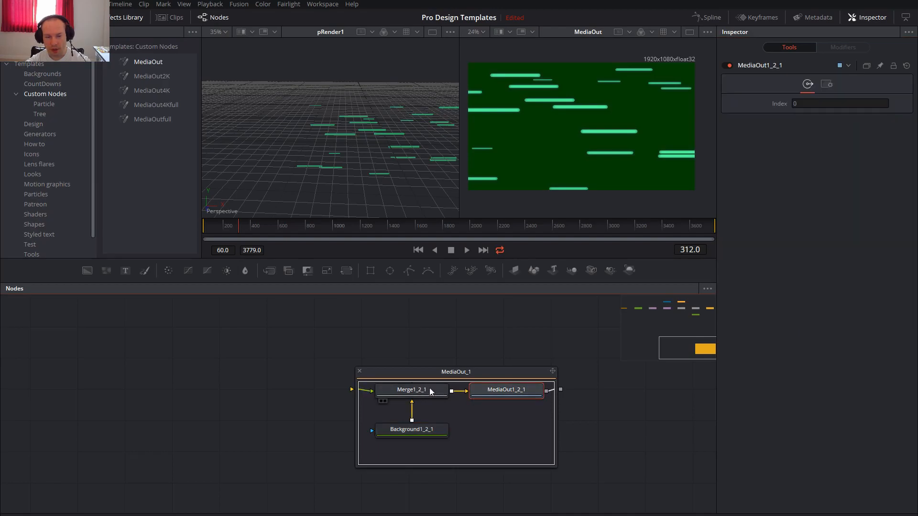
click(359, 371)
Add a Merge node with a Background node as its background input, and connect the merge to MediaOut_1.
drag(352, 377, 401, 383)
drag(284, 285, 405, 402)
drag(85, 277, 555, 406)
ctrl+click(439, 405)
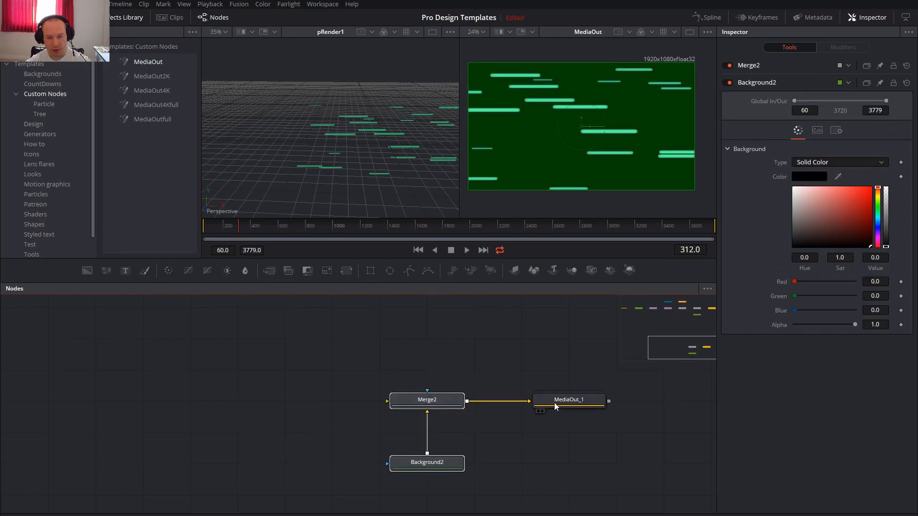
Set the new Background2 node's image size to 1920 by 1080.
click(450, 465)
click(818, 130)
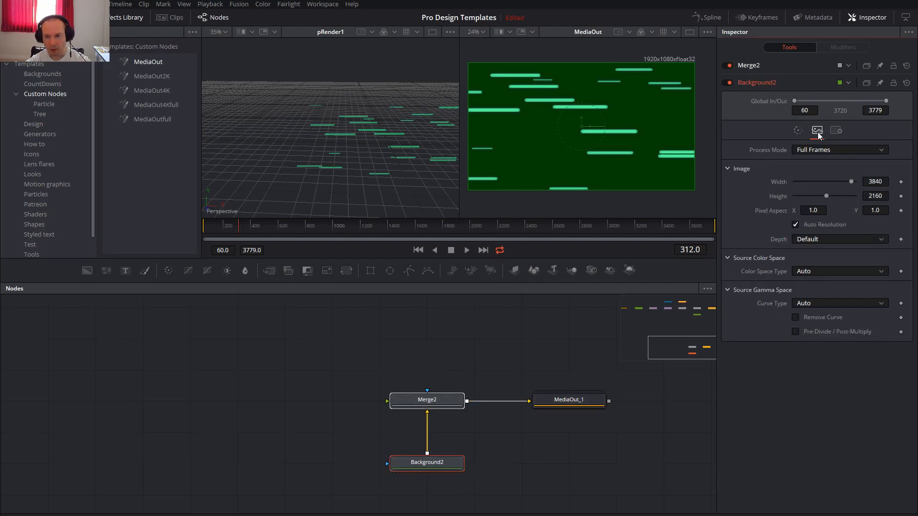
click(879, 182)
text(1920)
key(Tab)
text(1080)
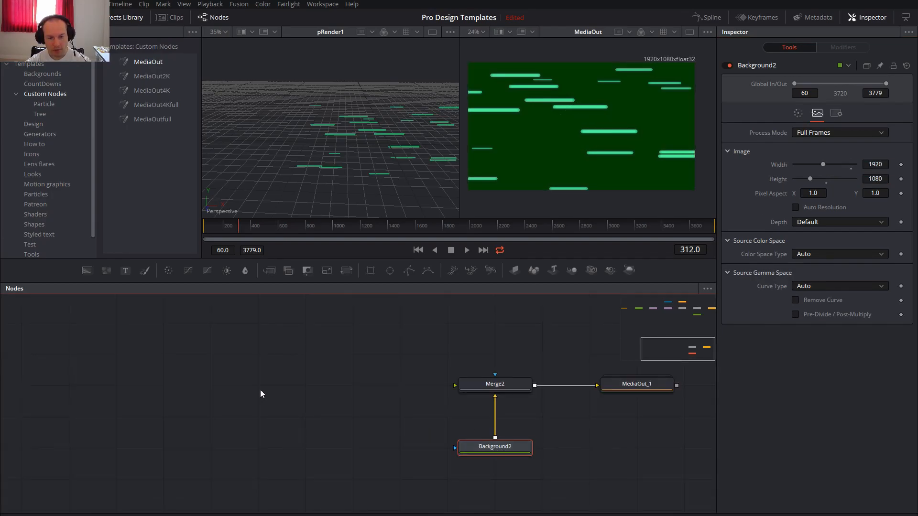
Paste a copy of the background node in an empty area and set its image size to 800 by 50.
drag(200, 385, 409, 384)
key(ctrl+v)
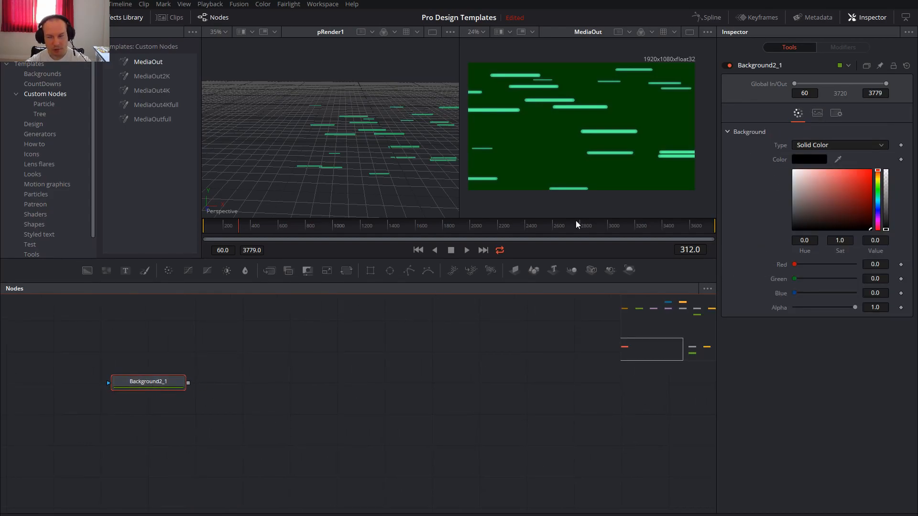
click(816, 114)
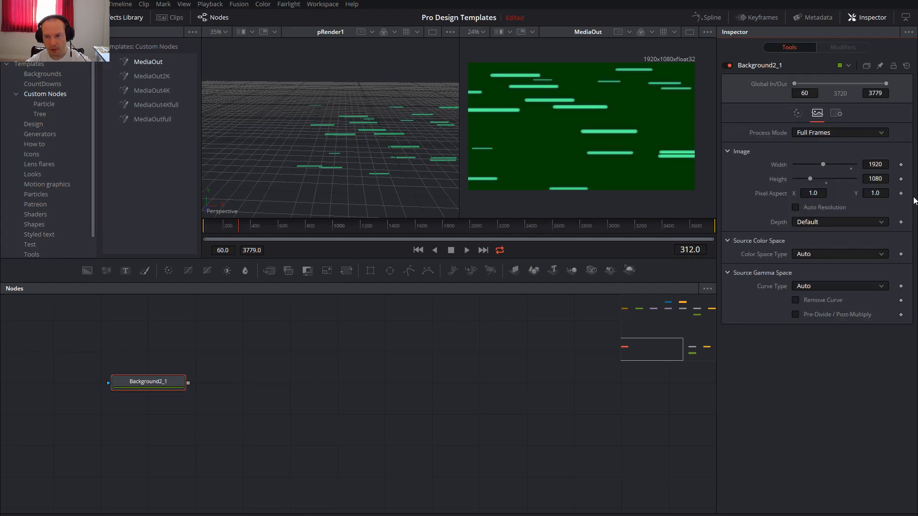
double_click(877, 165)
text(800)
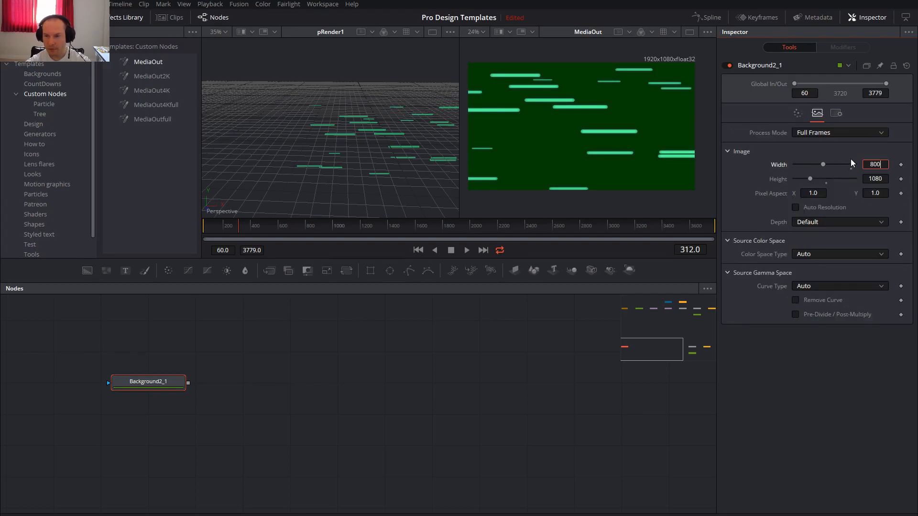
key(Tab)
text(50)
key(Tab)
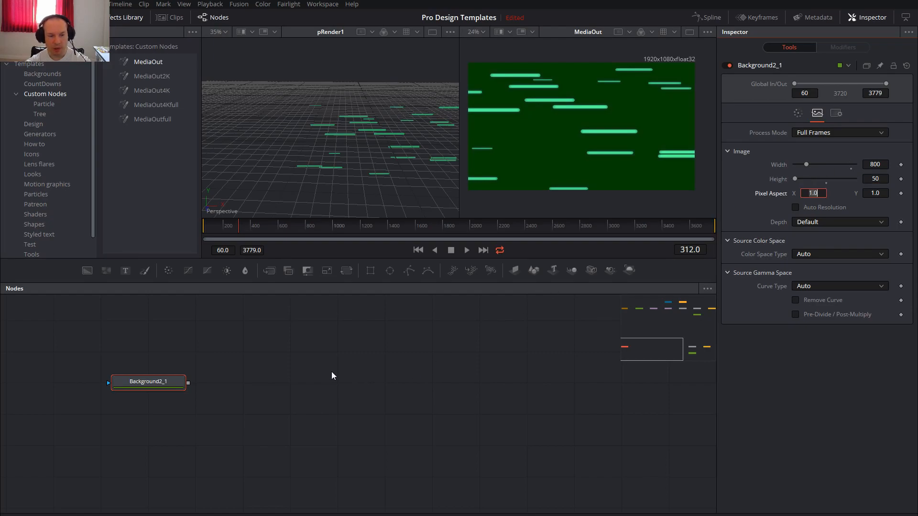
Mask the copied background with a Rectangle node and set its width, height and corner radius to 1.0.
drag(327, 368, 462, 362)
drag(375, 276, 245, 377)
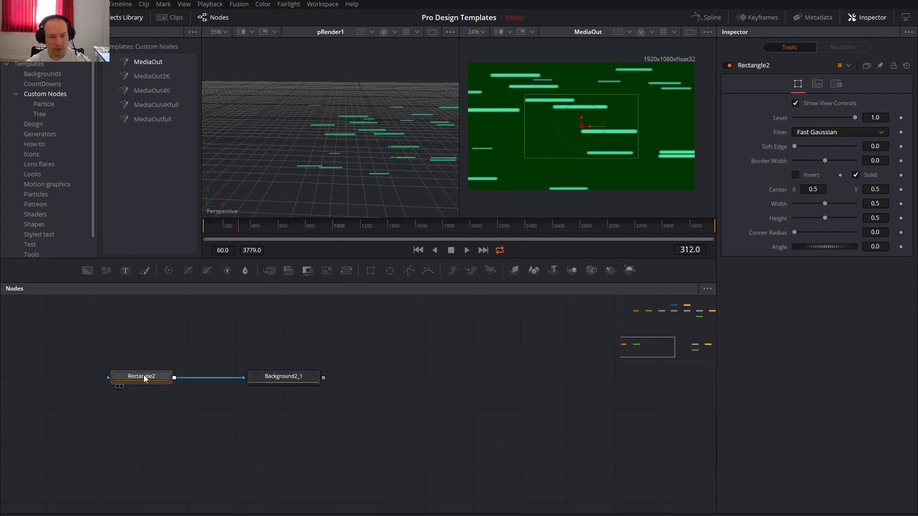
drag(825, 204, 885, 220)
drag(799, 232, 877, 247)
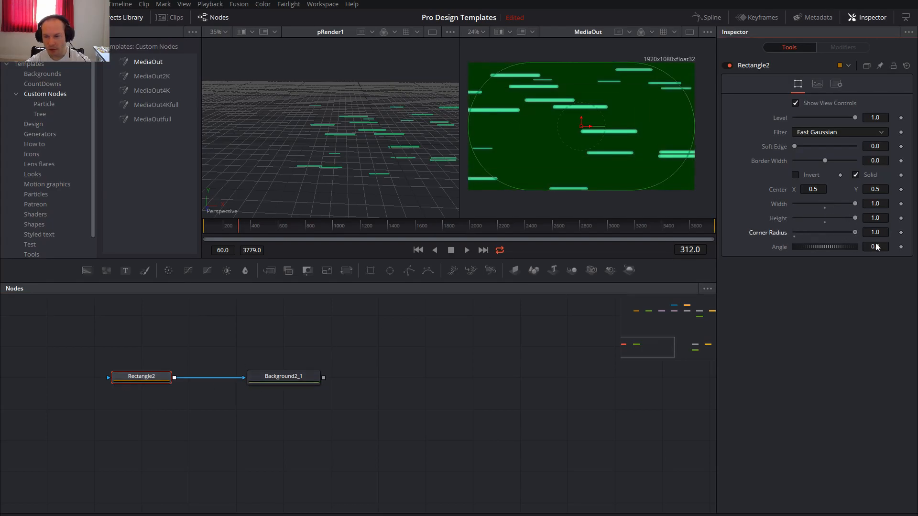
Show Background2_1 in the second viewer and change its solid color to white.
click(275, 376)
key(2)
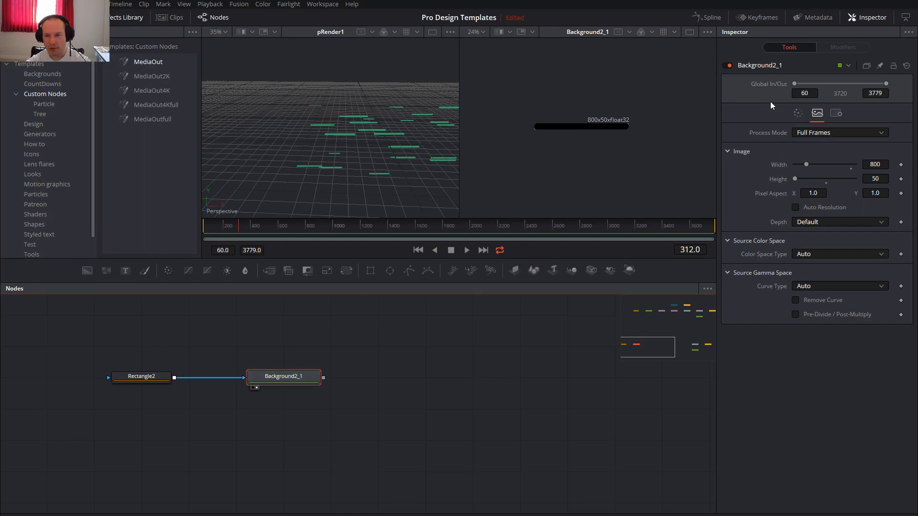
click(798, 114)
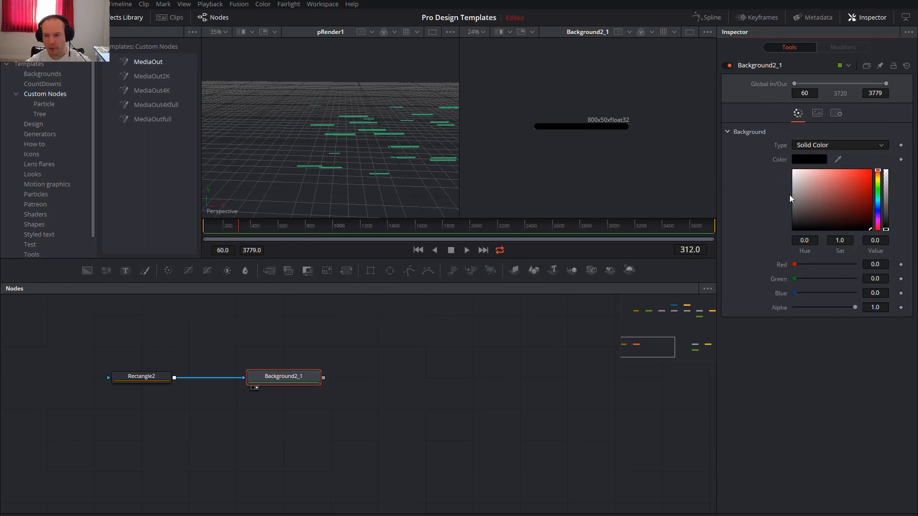
drag(812, 203, 784, 144)
drag(536, 381, 397, 401)
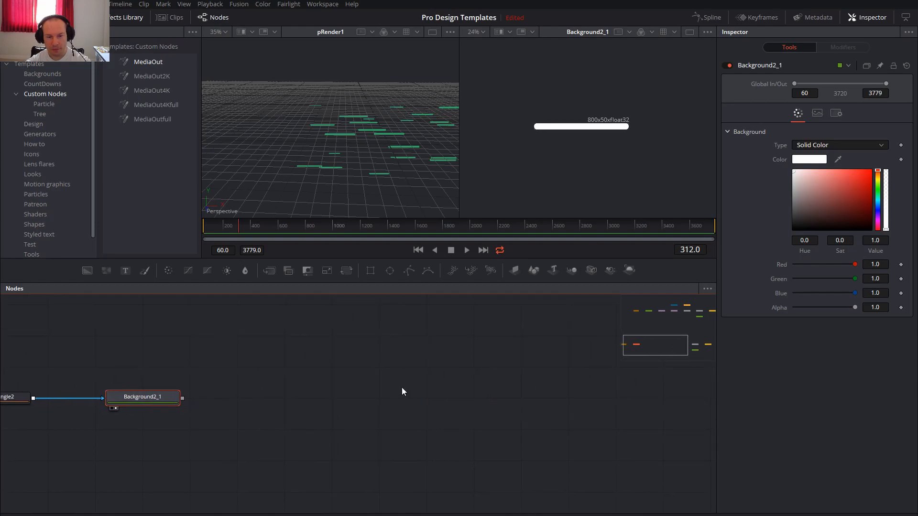
Add pEmitter, pRender and Renderer3D nodes beside Background2_1 and connect them in that order.
drag(457, 271, 263, 398)
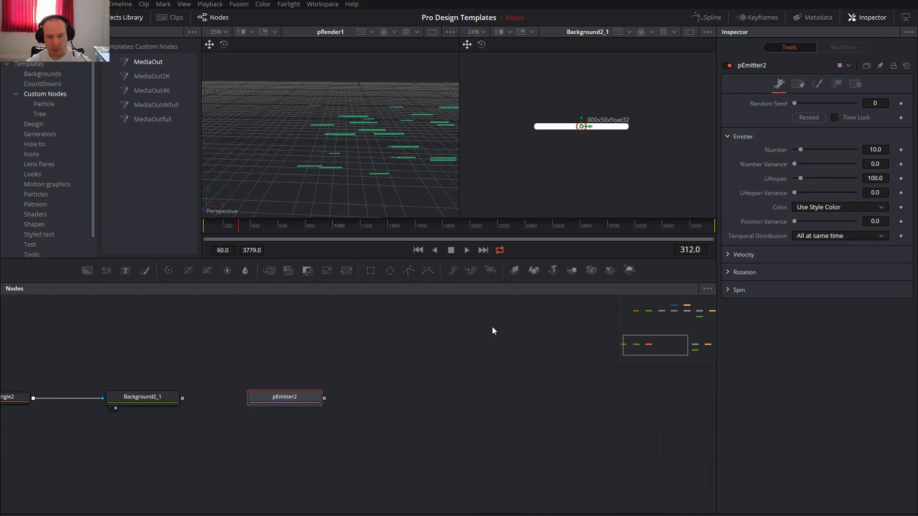
drag(492, 273, 420, 407)
drag(630, 270, 545, 436)
drag(324, 398, 388, 399)
drag(466, 398, 556, 397)
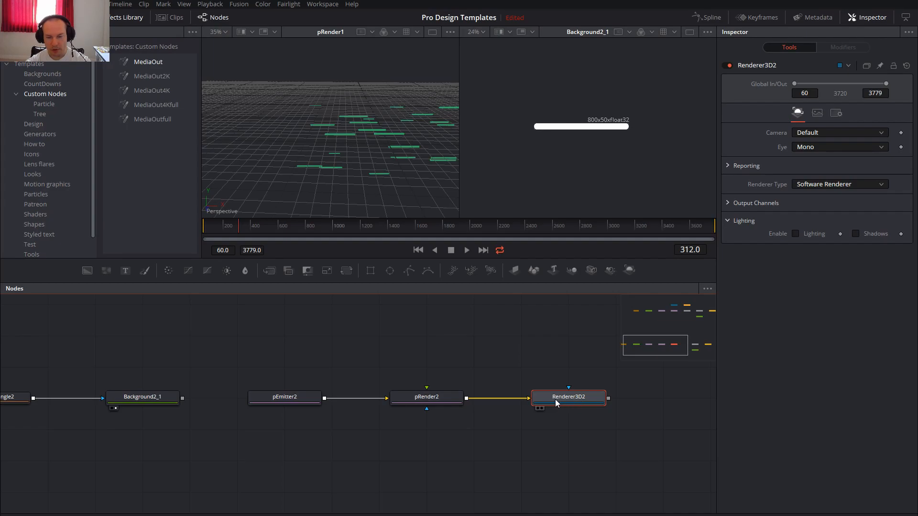
Set the Renderer3D2 node's output image size to 1920 by 1080.
click(817, 114)
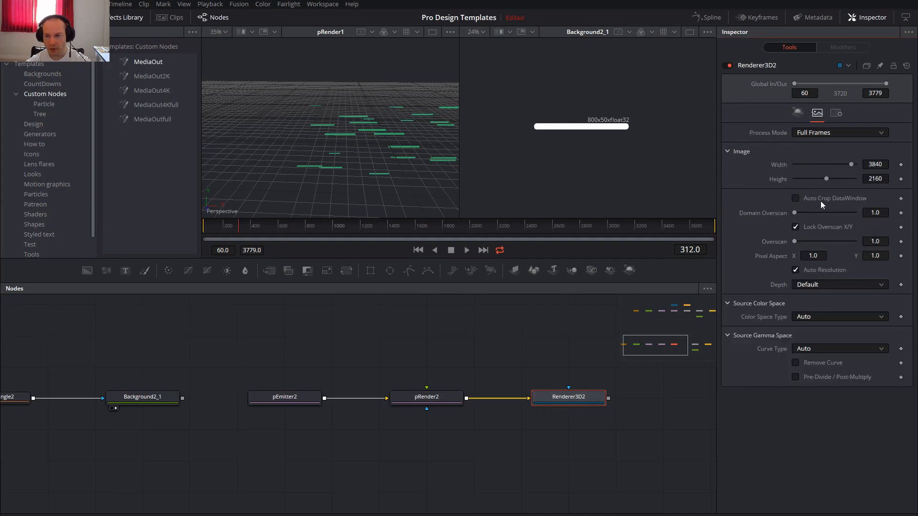
click(876, 164)
text(19)
key(Tab)
text(1080)
key(Tab)
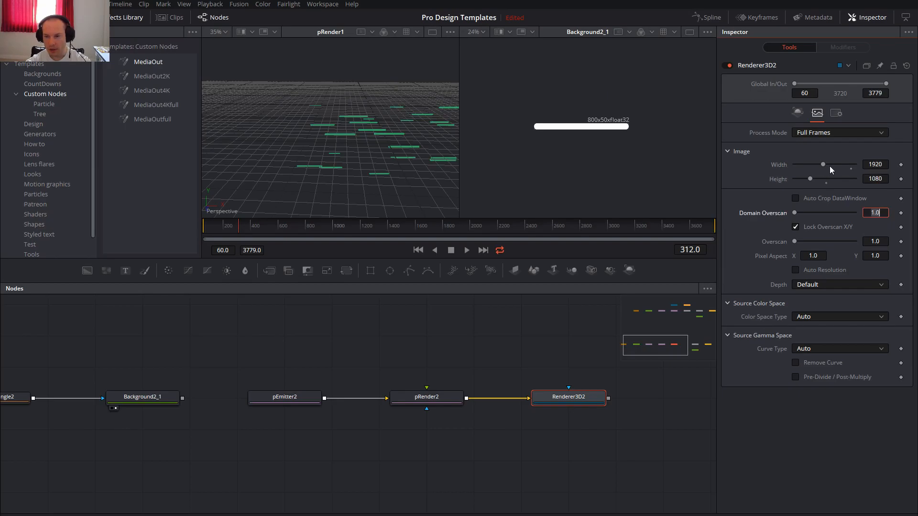
Set pEmitter2's particle style to Bitmap and feed it the Background2_1 output as the style bitmap.
click(422, 403)
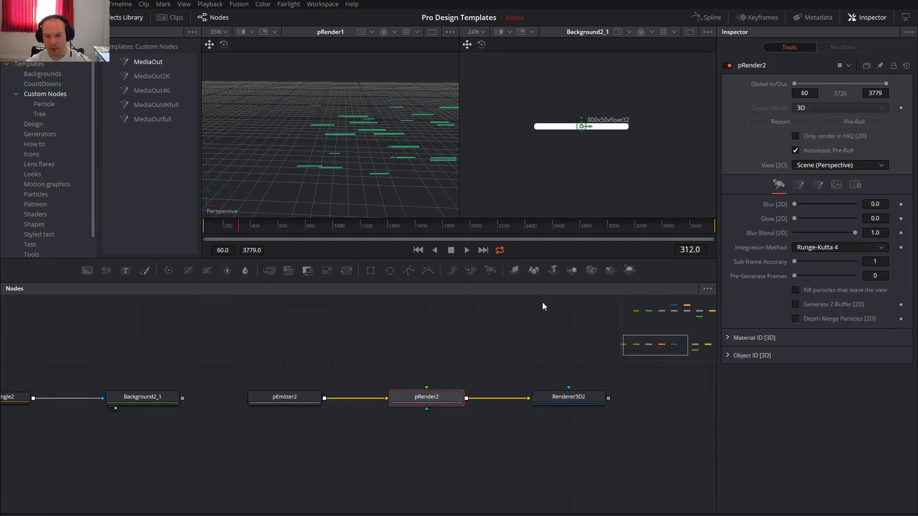
drag(289, 363, 297, 363)
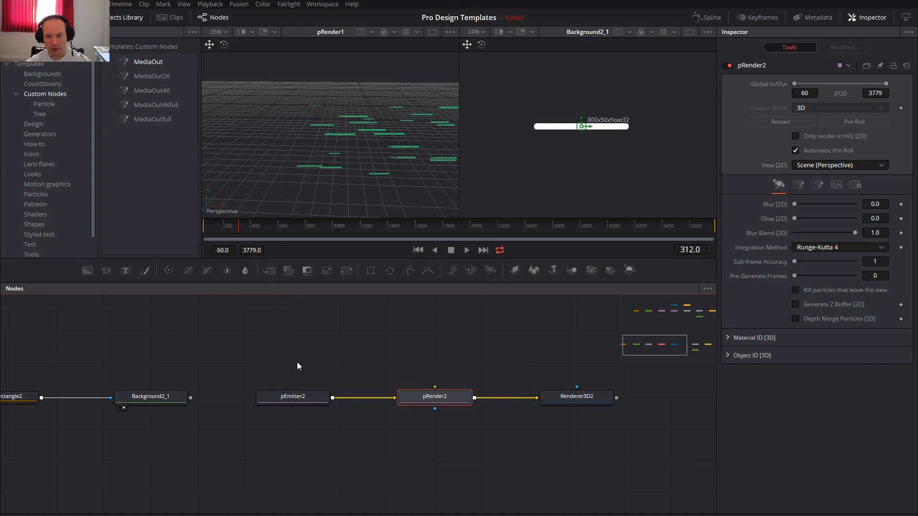
click(294, 397)
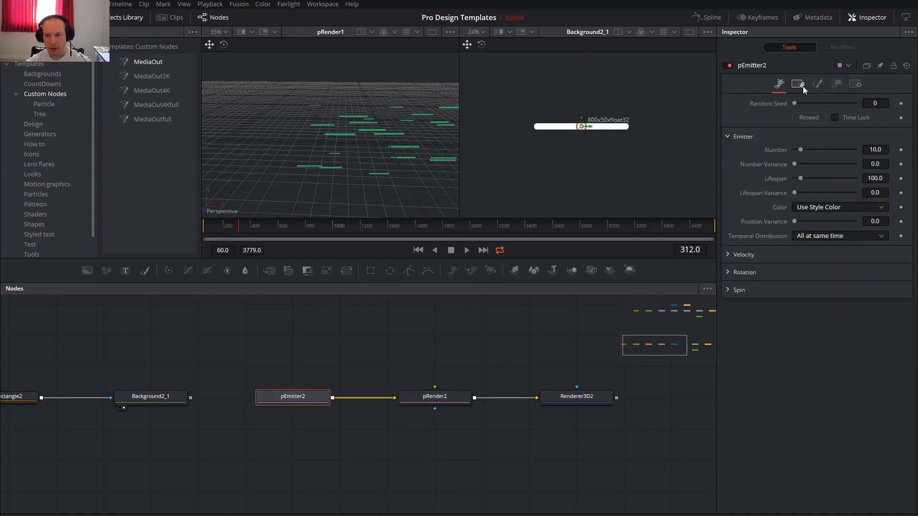
click(818, 84)
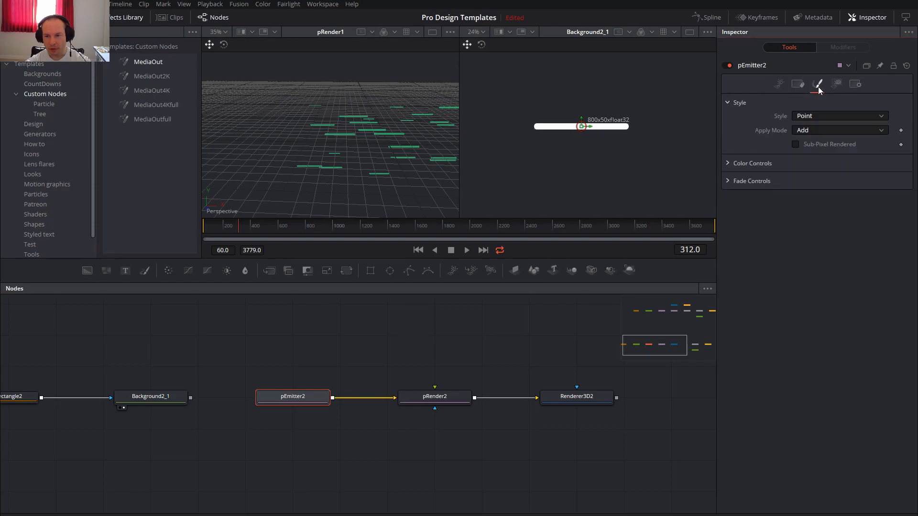
click(804, 117)
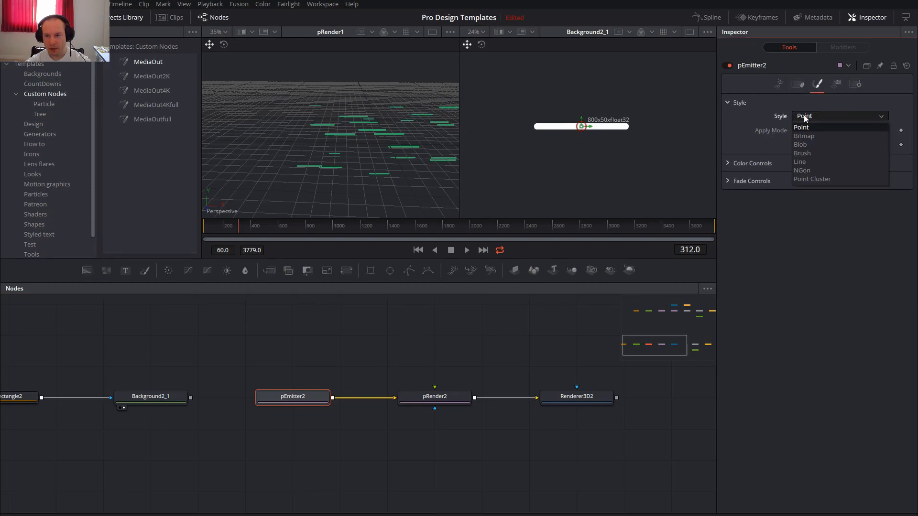
click(805, 136)
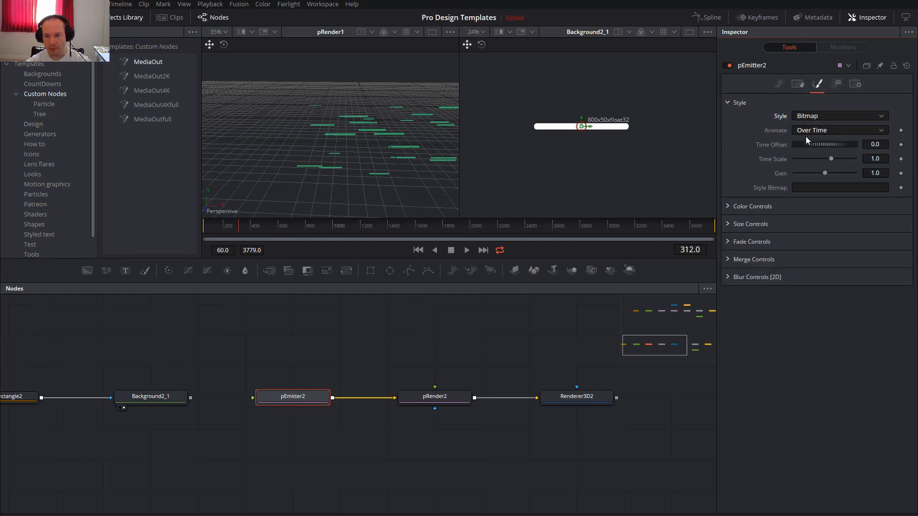
drag(191, 397, 279, 396)
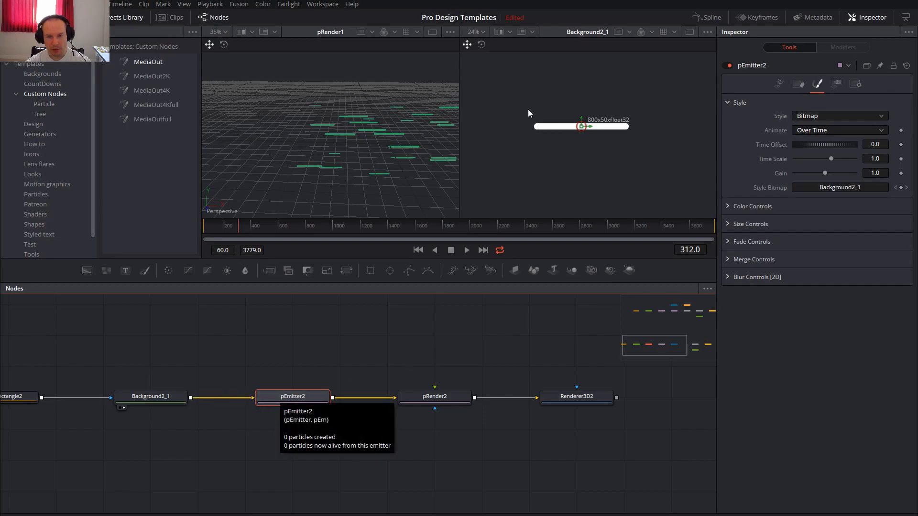
Connect Renderer3D2 to Merge2 and show MediaOut_1 in the second viewer.
drag(540, 378, 256, 393)
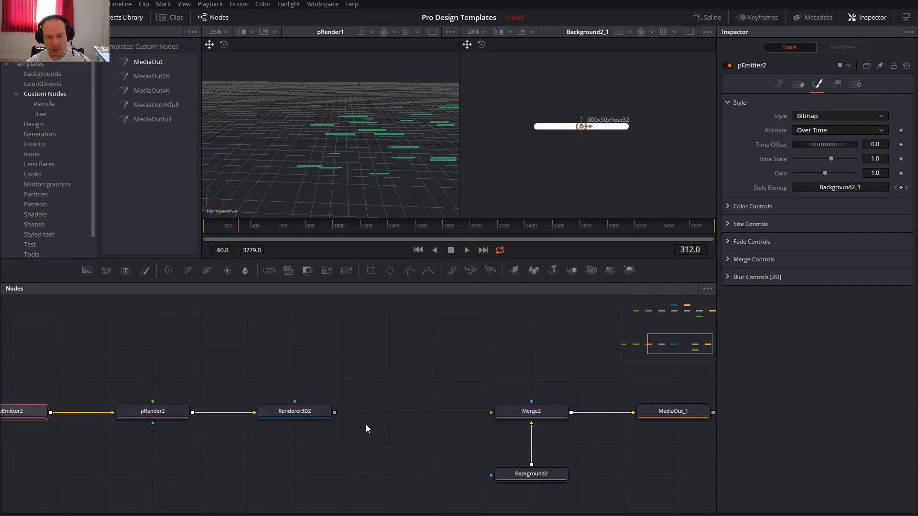
drag(334, 412, 544, 408)
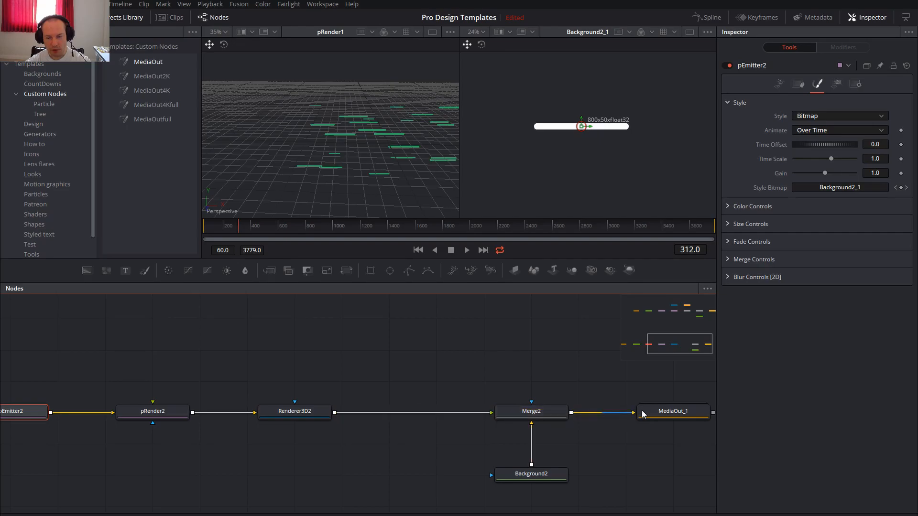
click(670, 410)
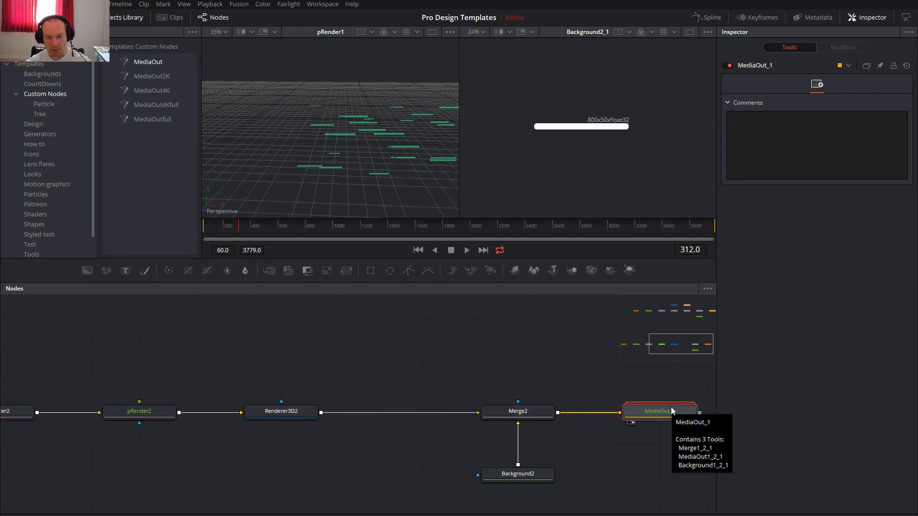
key(2)
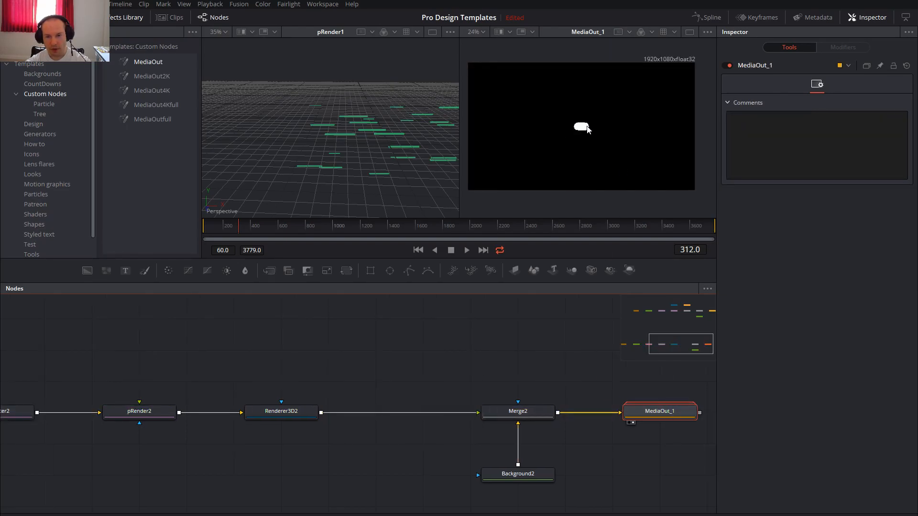
Change pEmitter2's emission region to Line and set both the Start X and End X offsets to -2.0.
drag(323, 368, 533, 335)
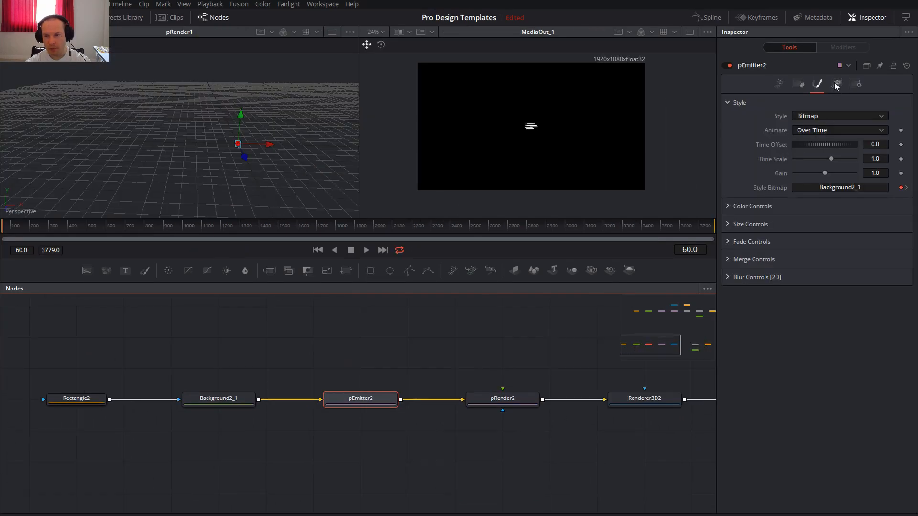
click(836, 83)
click(817, 118)
click(819, 142)
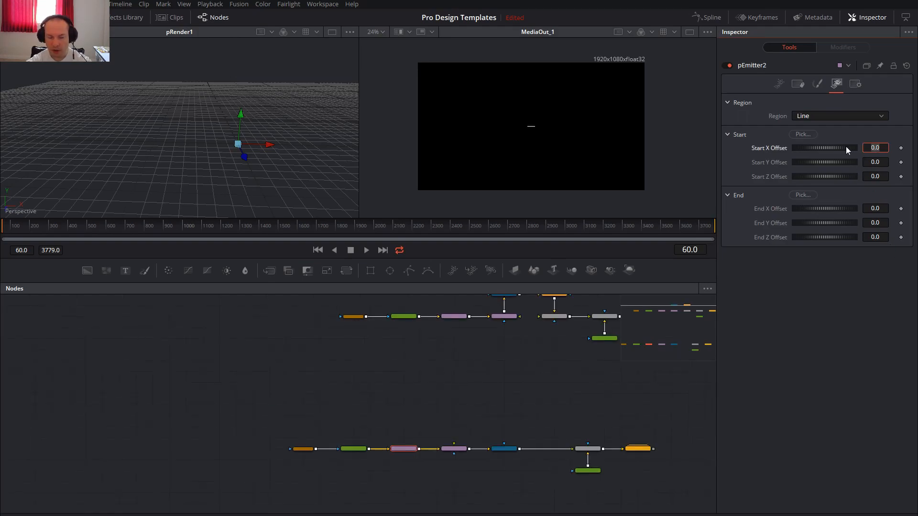
text(-2)
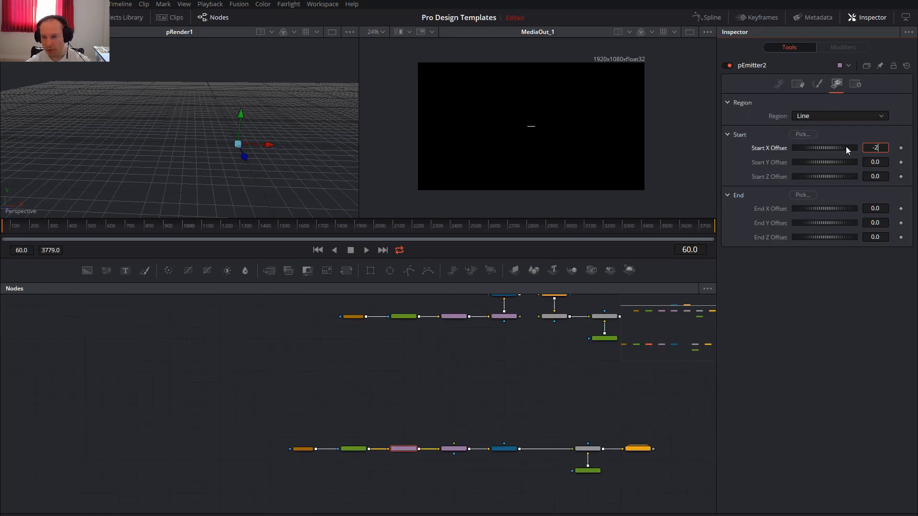
key(Tab)
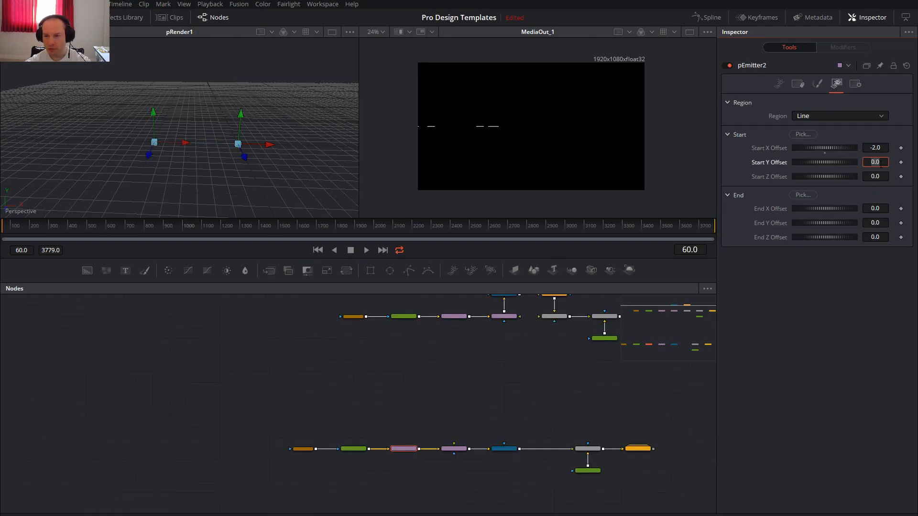
click(875, 208)
text(-2)
key(Tab)
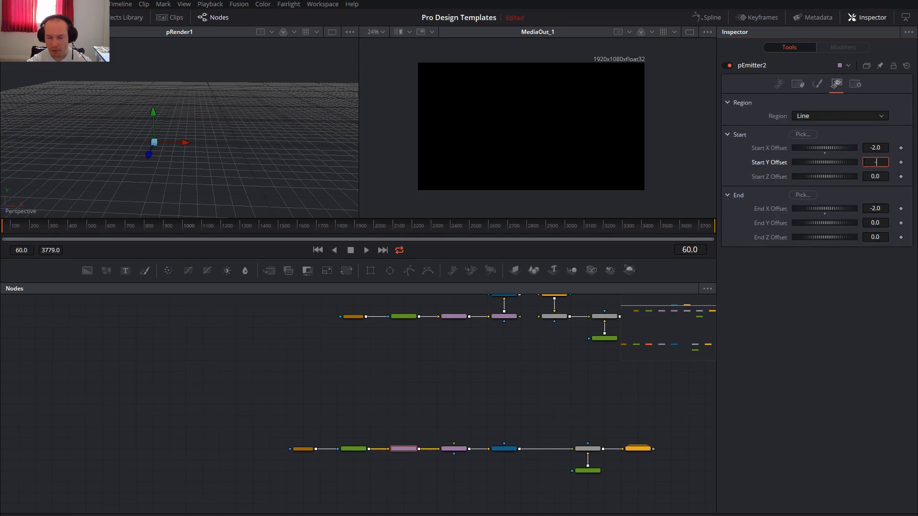
Set the line region's Start Y offset to -0.84 and its End Y offset to 0.912.
click(864, 162)
text(-0.84)
key(Tab)
click(880, 223)
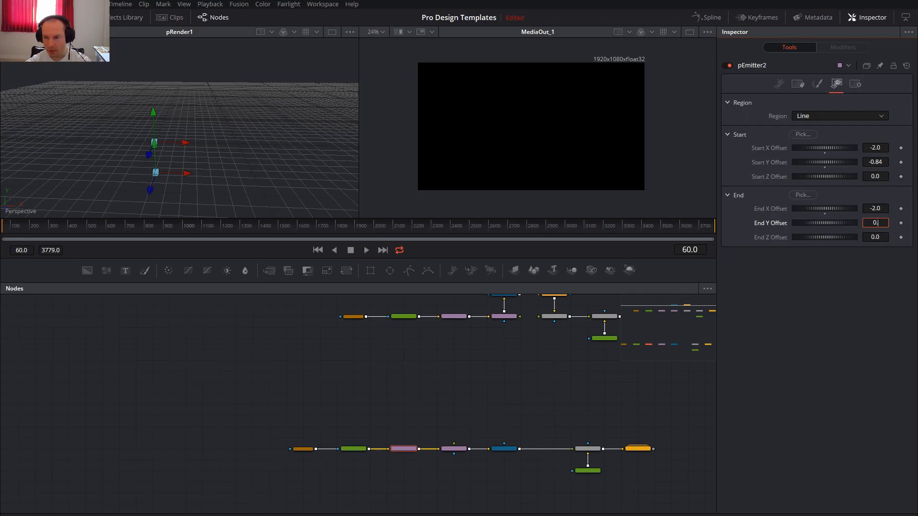
text(0.912)
key(Tab)
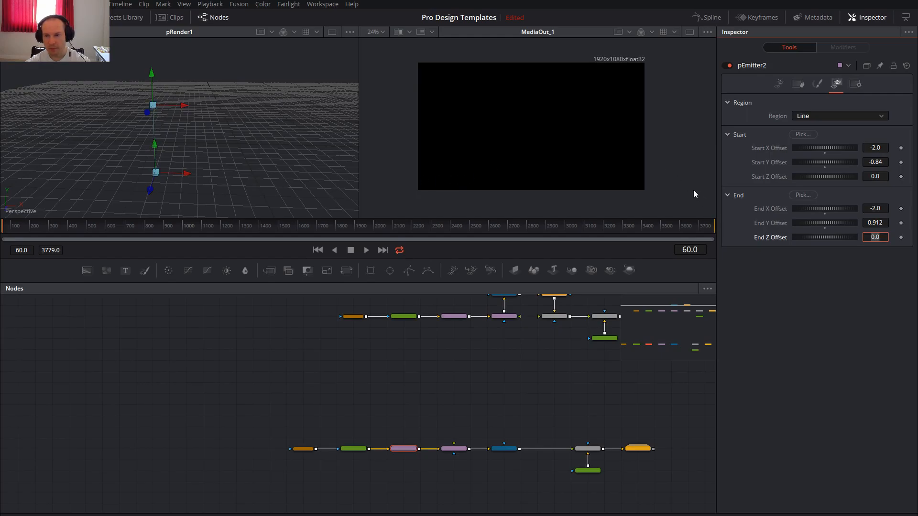
Set pEmitter2's particle velocity to 0.43 and its velocity variance to 0.1.
click(779, 84)
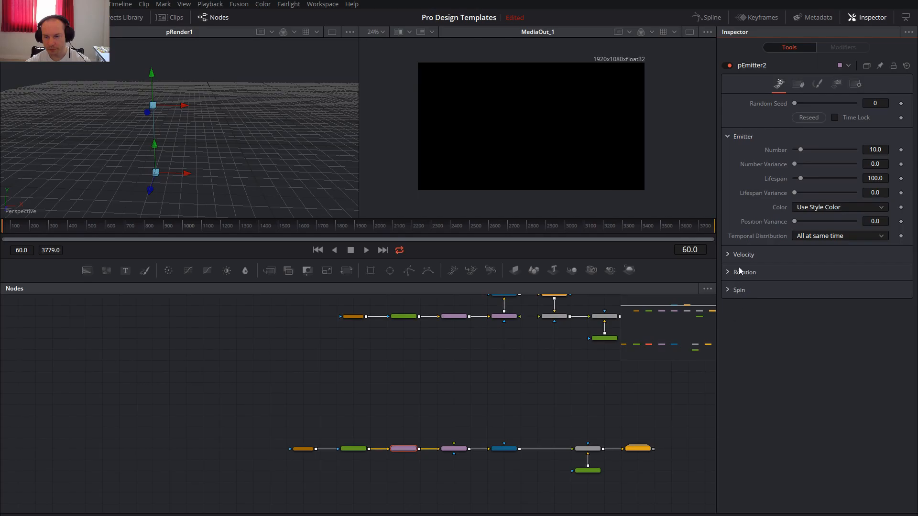
click(728, 254)
click(880, 267)
key(BackSpace)
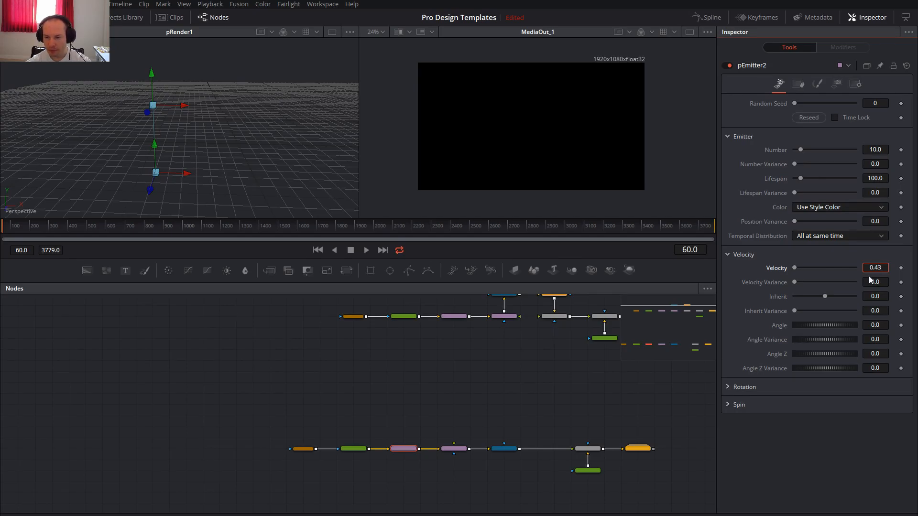
click(880, 282)
key(BackSpace)
key(Tab)
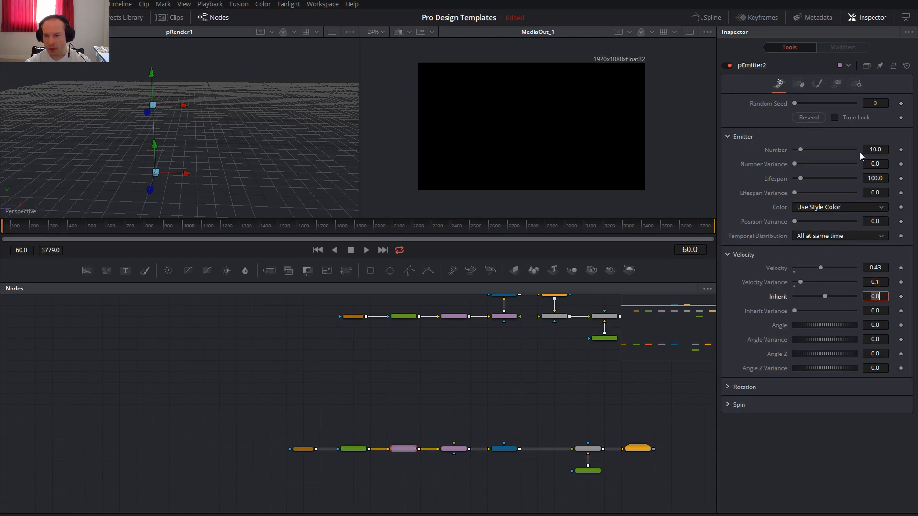
Set the emitter's particle number to 0.25 and lifespan to 120, and preview the result at frame 167.
click(875, 150)
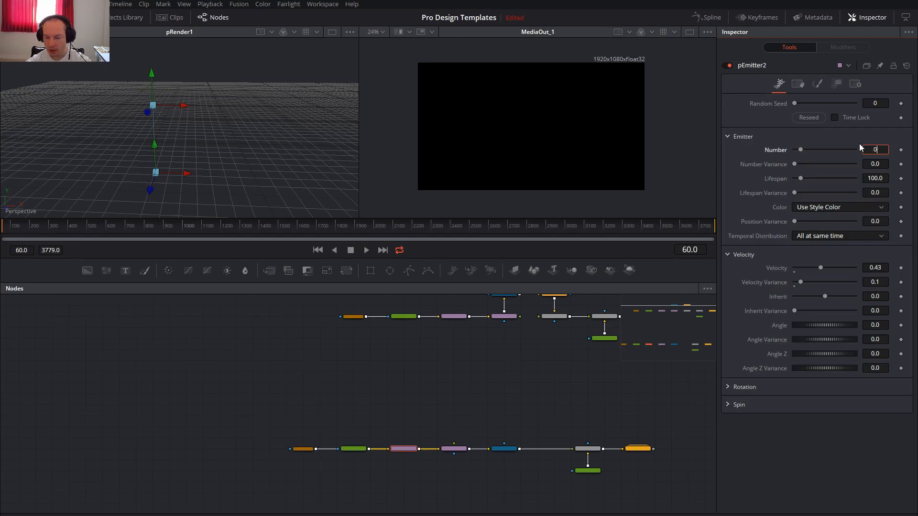
text(0.25)
key(Tab)
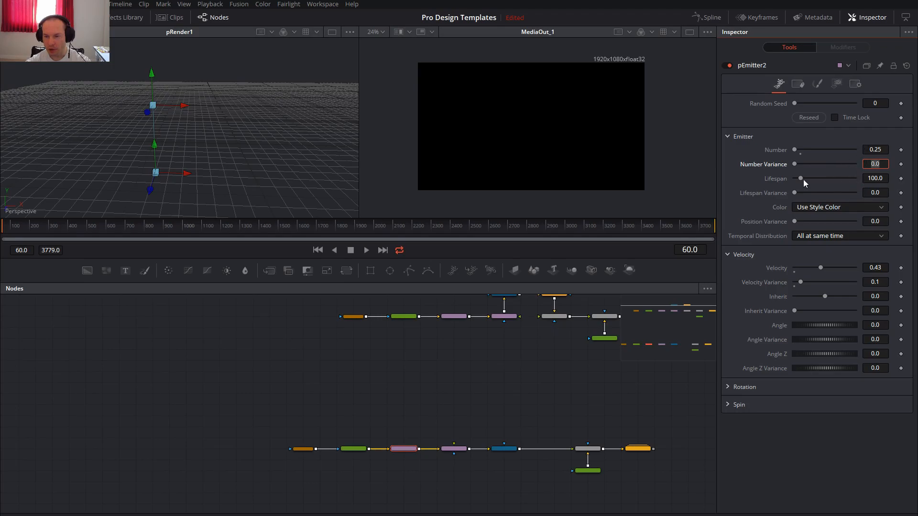
drag(801, 178, 800, 178)
click(885, 178)
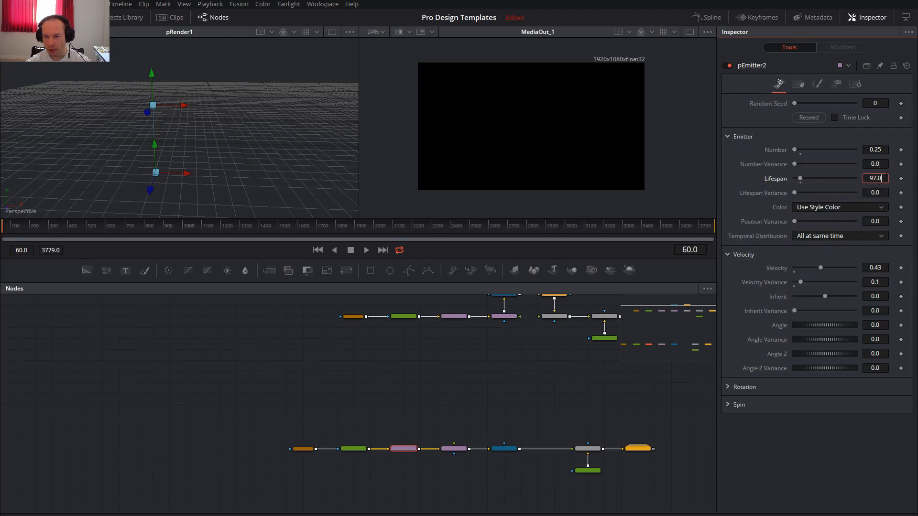
text(120)
key(Tab)
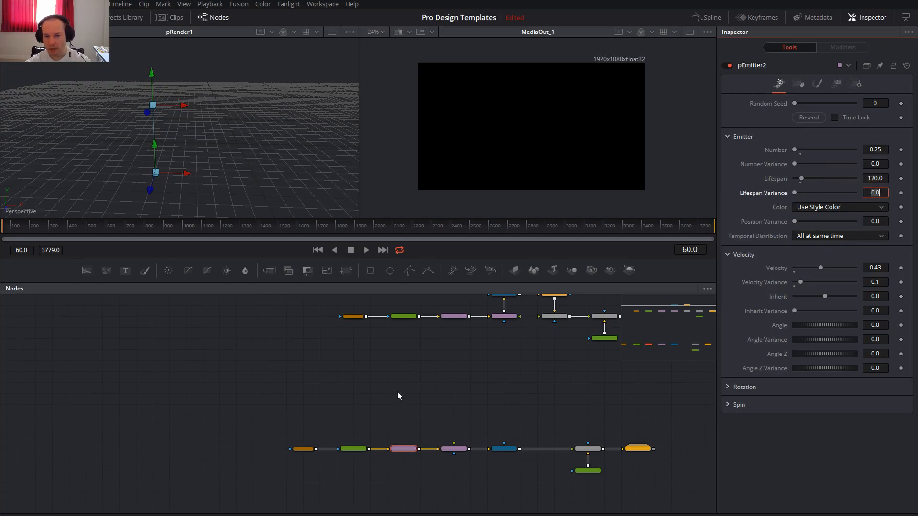
click(23, 225)
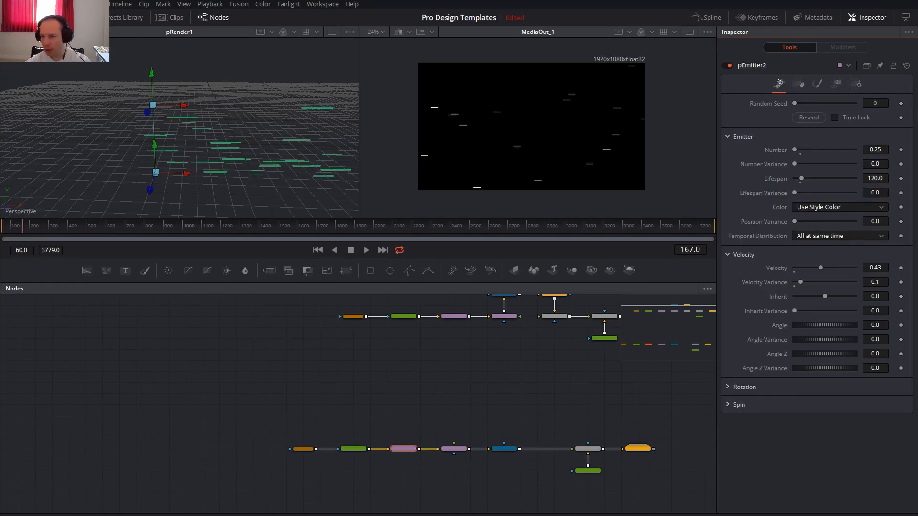
Set the particle style's size to 0.5 and its size variance to 0.5.
click(818, 85)
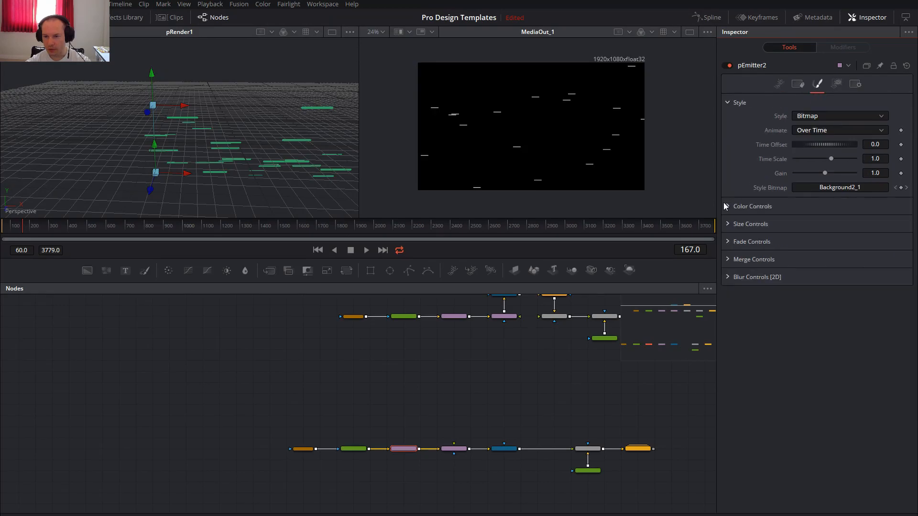
click(729, 224)
click(873, 237)
text(0.5)
key(Tab)
text(0.5)
key(Tab)
Insert a Shadow node between Renderer3D2 and Merge2.
click(506, 449)
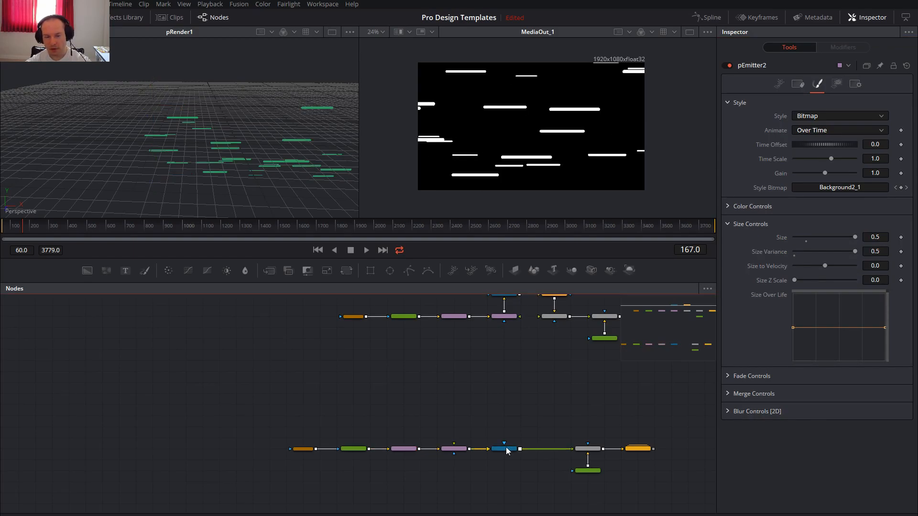
scroll(522, 451, up, 5)
click(473, 448)
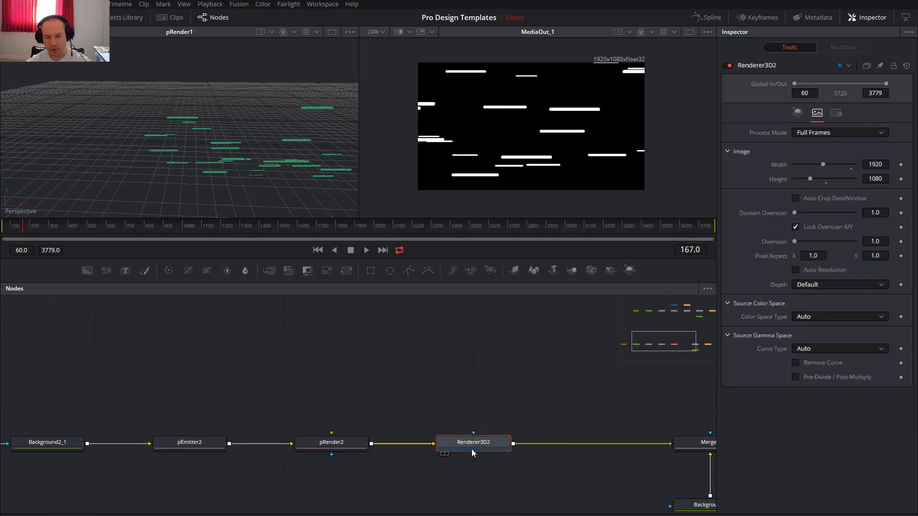
key(shift+space)
text(shadow)
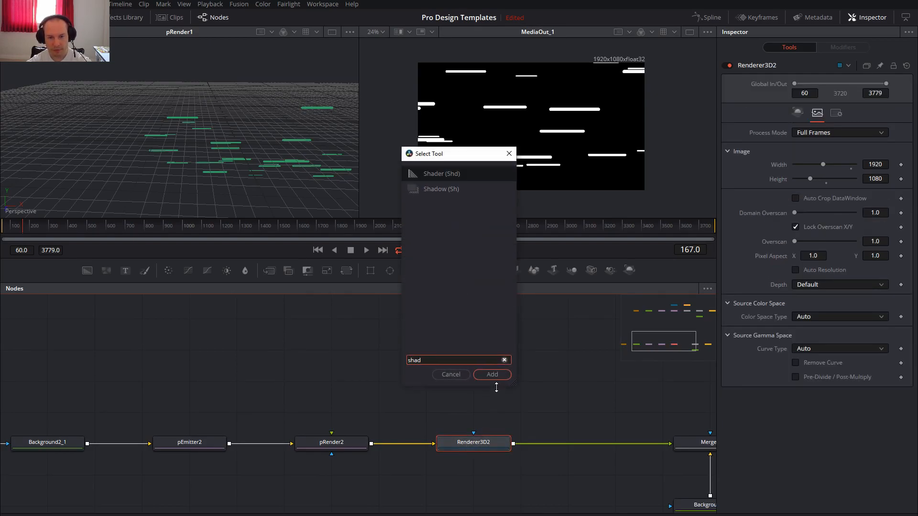
key(Return)
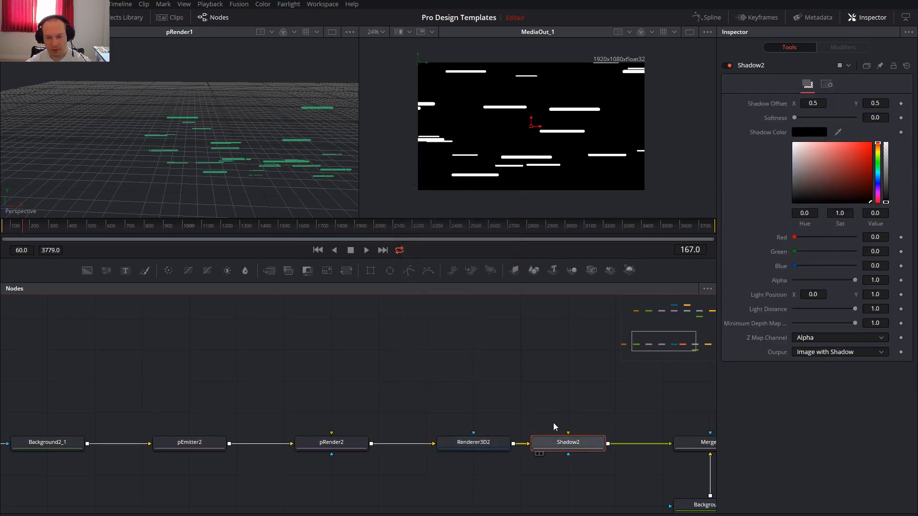
Place Shadow2 above Renderer3D2 in the node graph and set its softness to 0.015.
drag(564, 442, 473, 351)
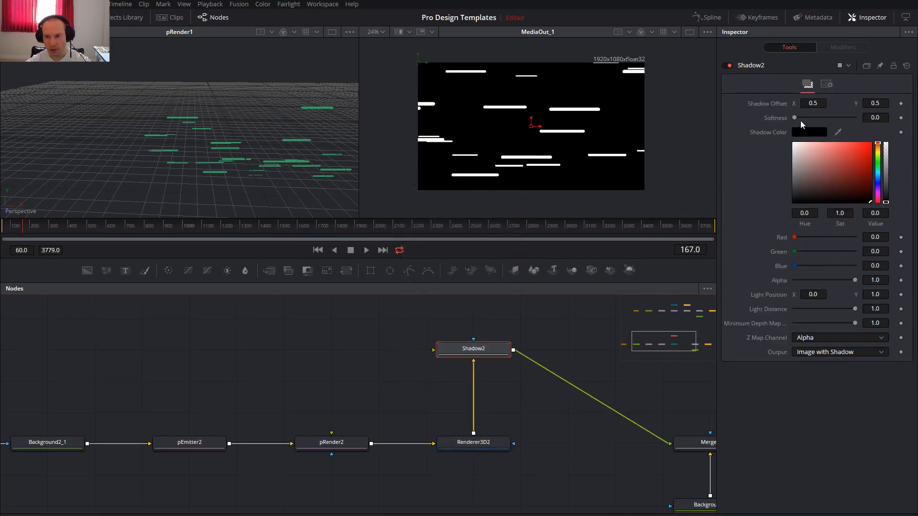
click(883, 119)
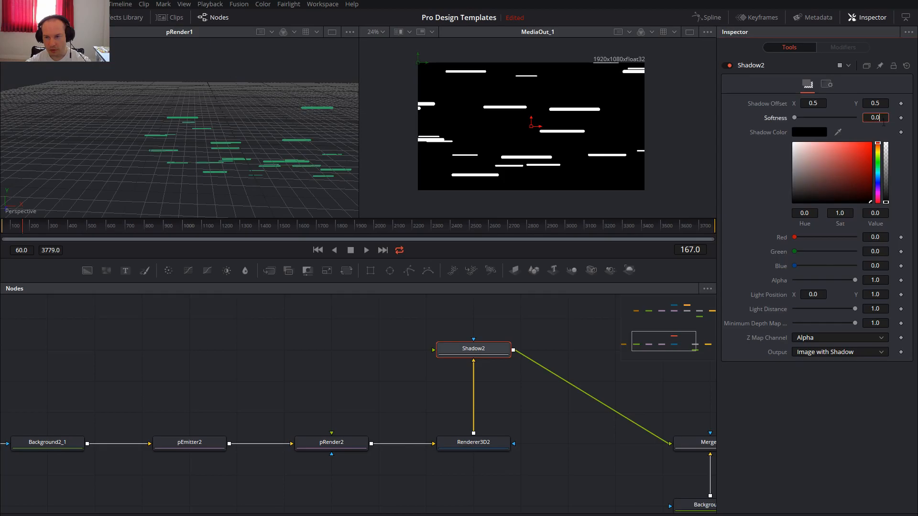
text(15)
key(Tab)
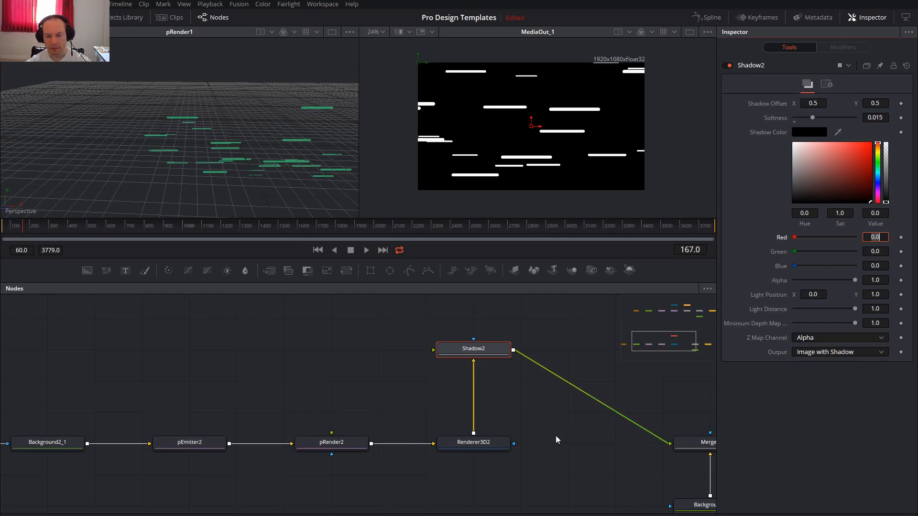
Insert a Glow node between Shadow2 and Merge2, placed directly above Merge2.
drag(600, 461, 488, 410)
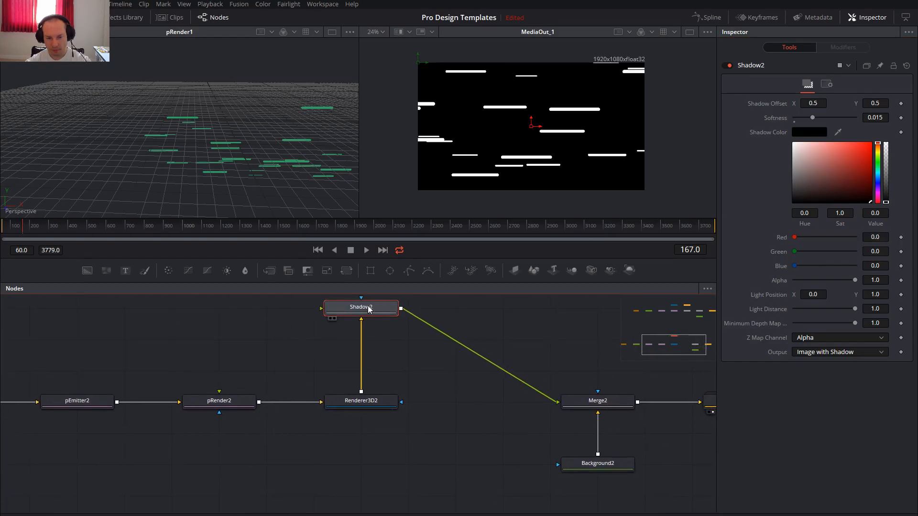
key(shift+space)
text(gl)
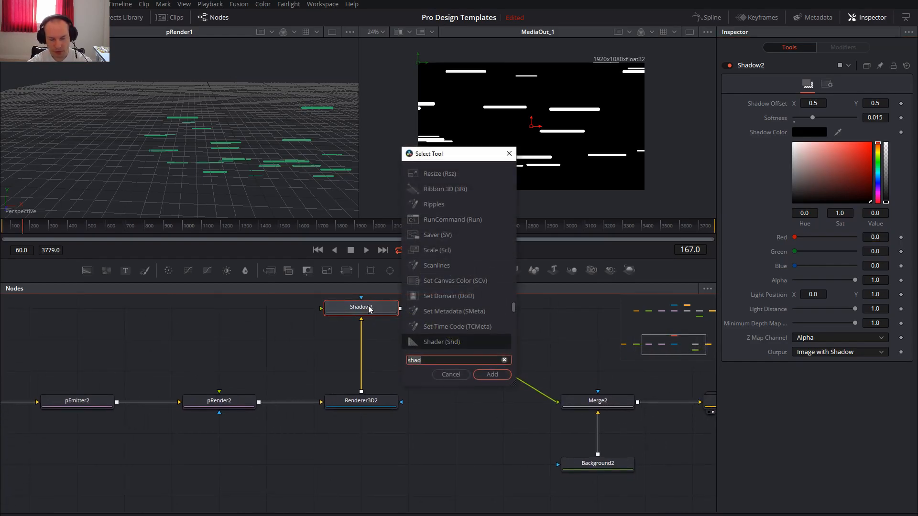
text(ow)
key(Return)
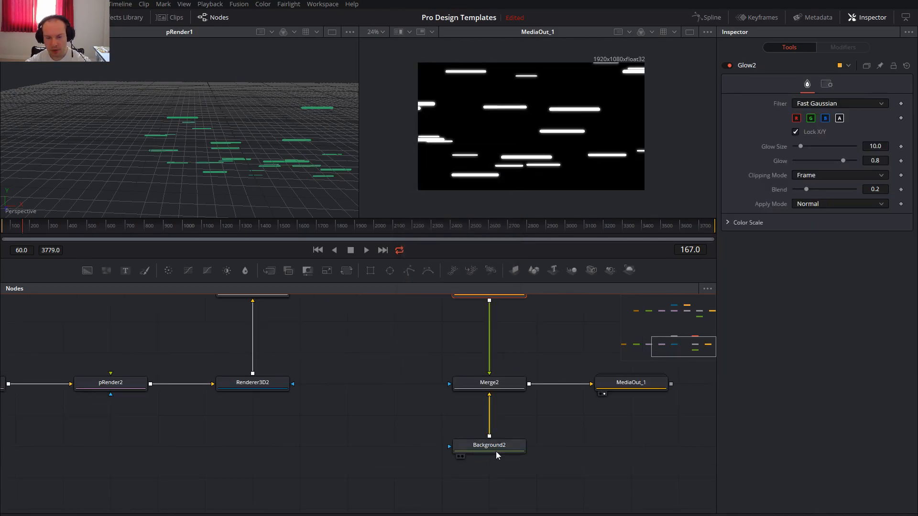
Set Background2's solid color to a very dark green with hue 0.296, saturation 1.0 and value 0.142.
click(495, 451)
click(799, 114)
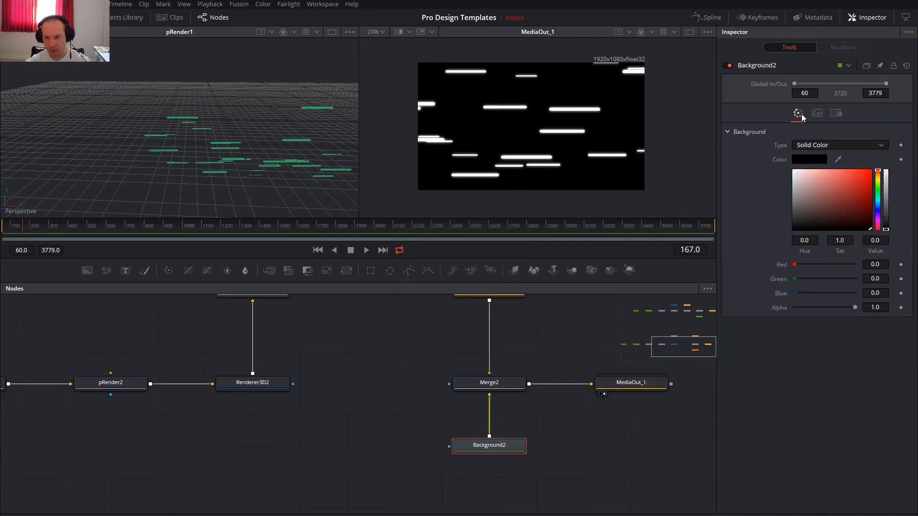
click(879, 193)
click(870, 213)
drag(873, 217, 877, 226)
drag(879, 191, 879, 187)
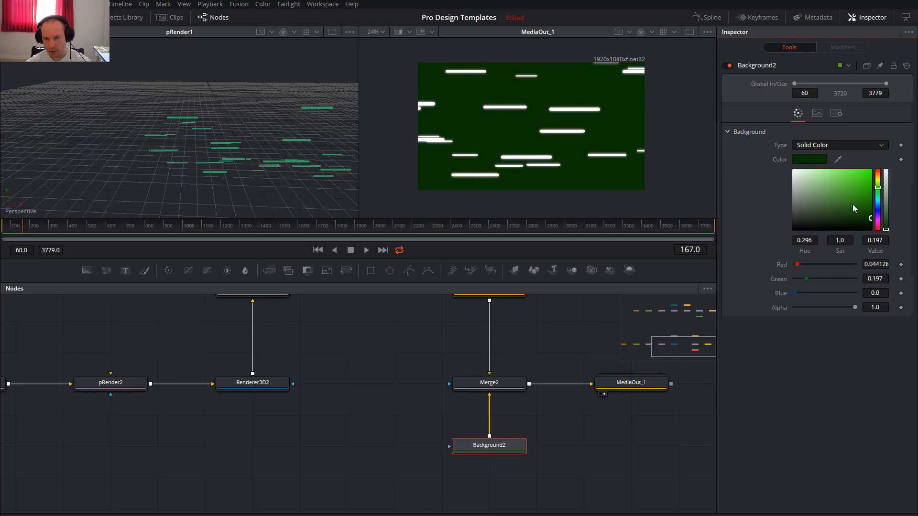
drag(871, 219, 874, 225)
Set Background2_1's solid color to a bright green with hue 0.28, saturation 0.988 and value 0.882.
drag(256, 430, 429, 434)
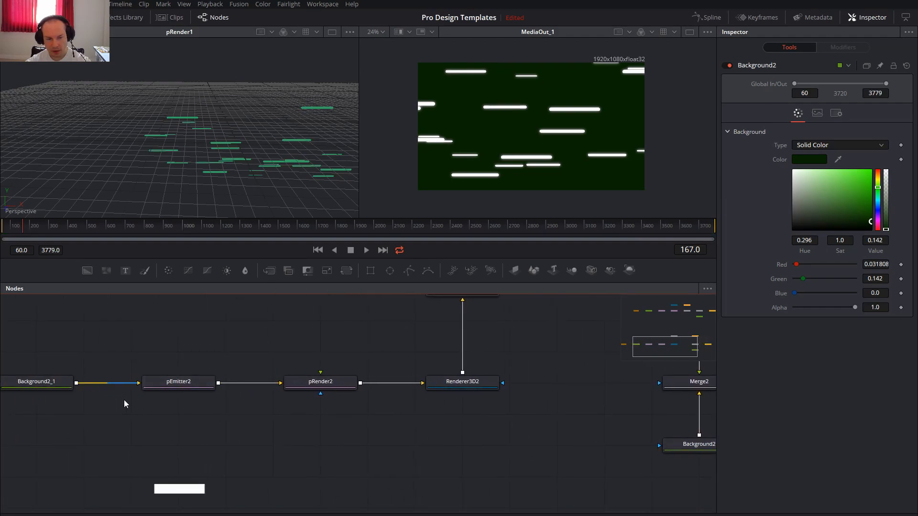
drag(67, 406, 180, 411)
click(164, 391)
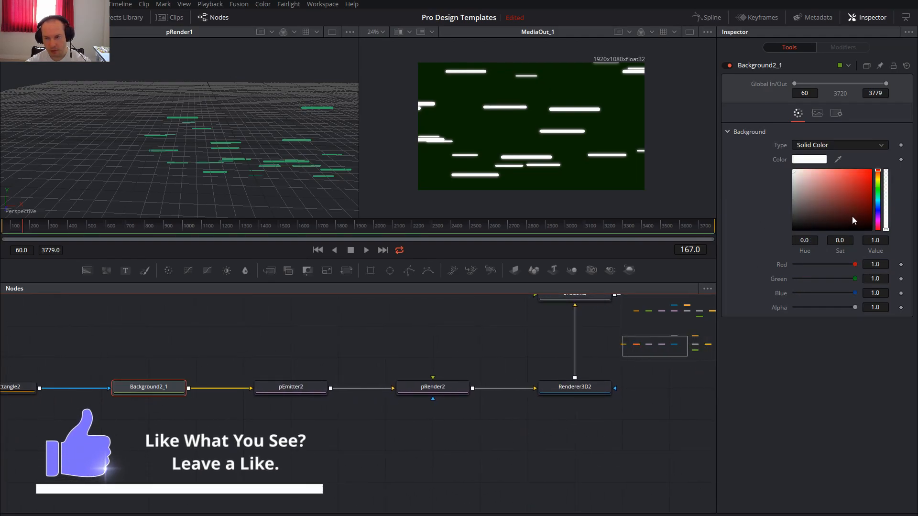
click(879, 186)
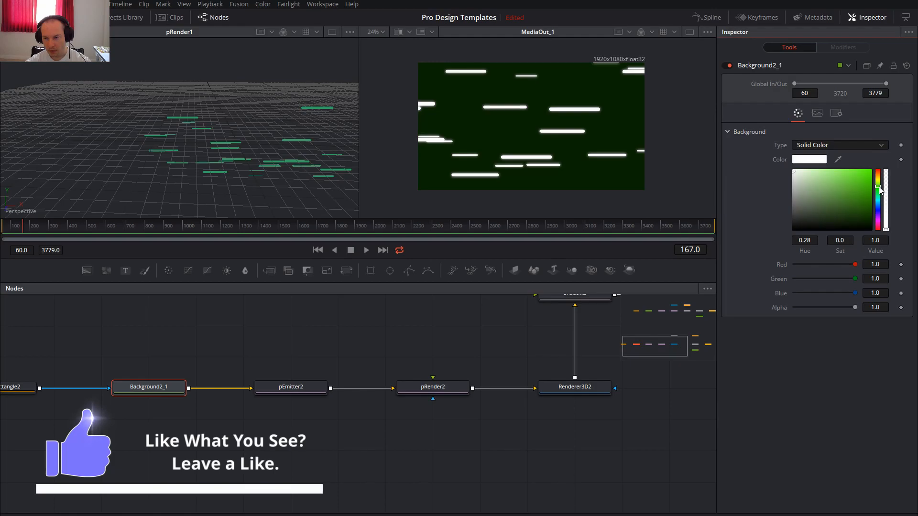
click(871, 176)
click(871, 176)
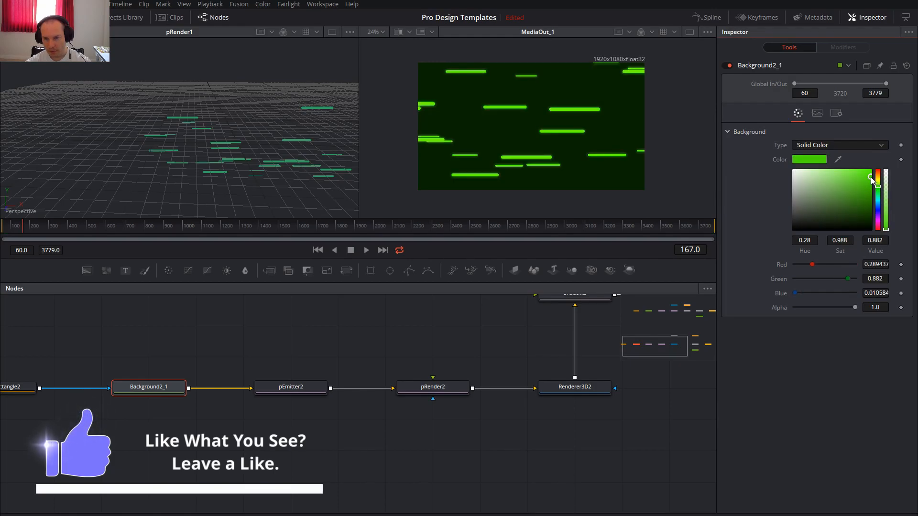
drag(513, 318, 225, 334)
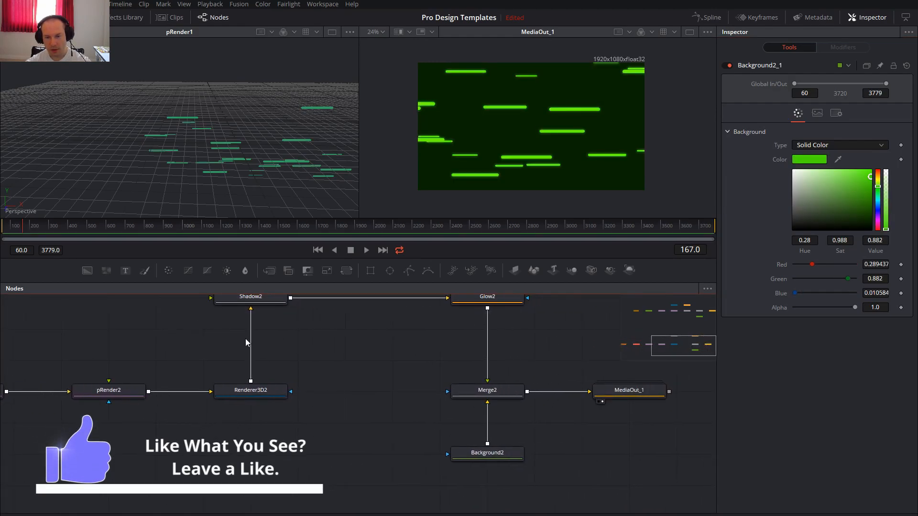
scroll(407, 364, down, 3)
drag(326, 382, 396, 398)
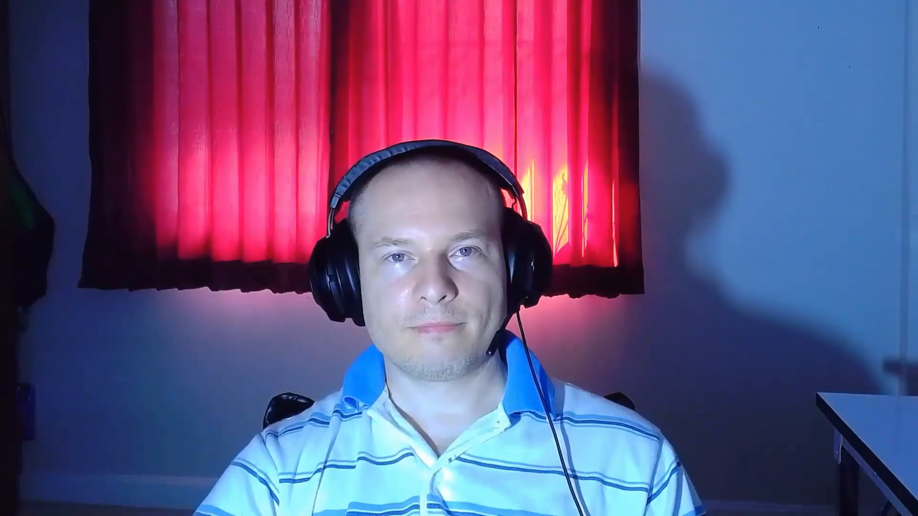